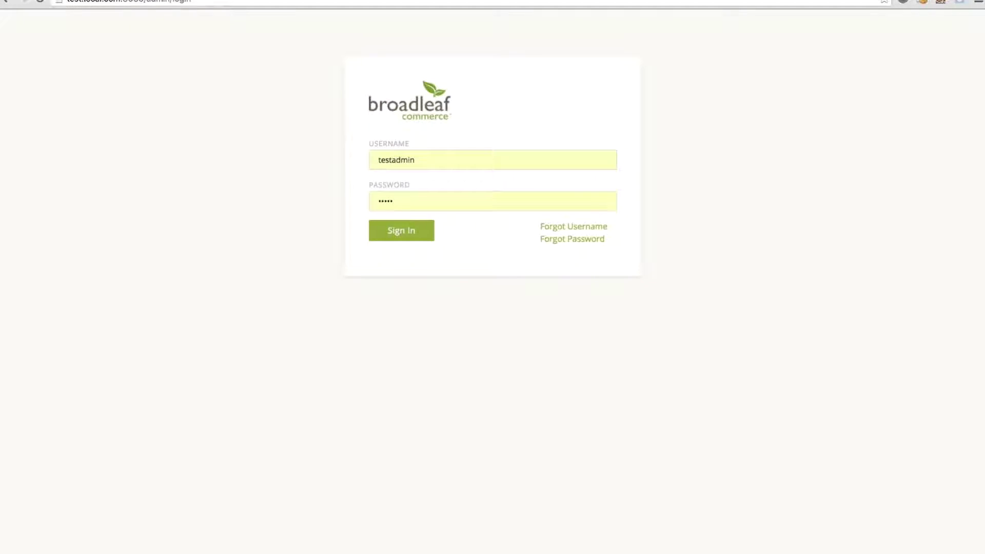
- Sign in with the prefilled admin credentials and add a new offer to the pricing offers
{"action": "left_click", "coordinate": [411, 237]}
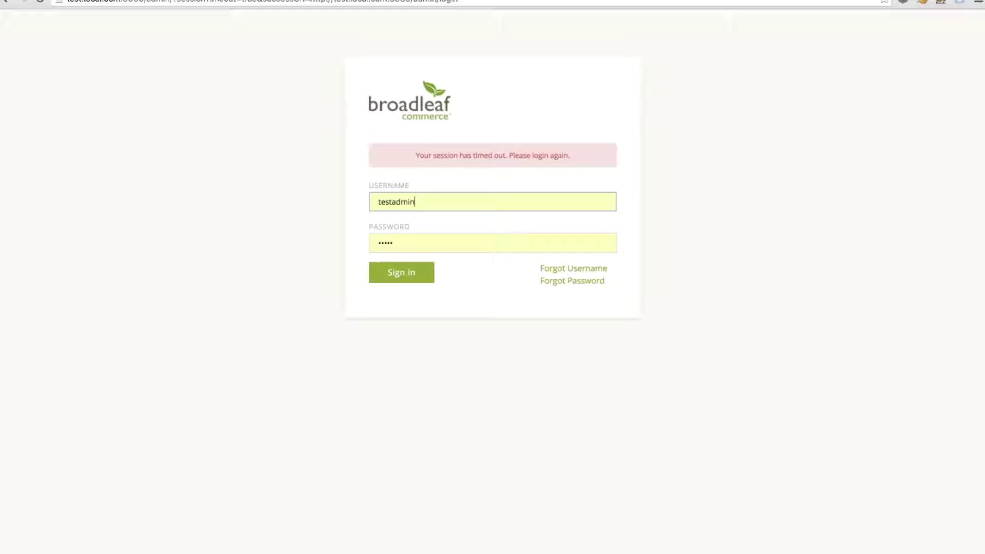
{"action": "left_click", "coordinate": [393, 278]}
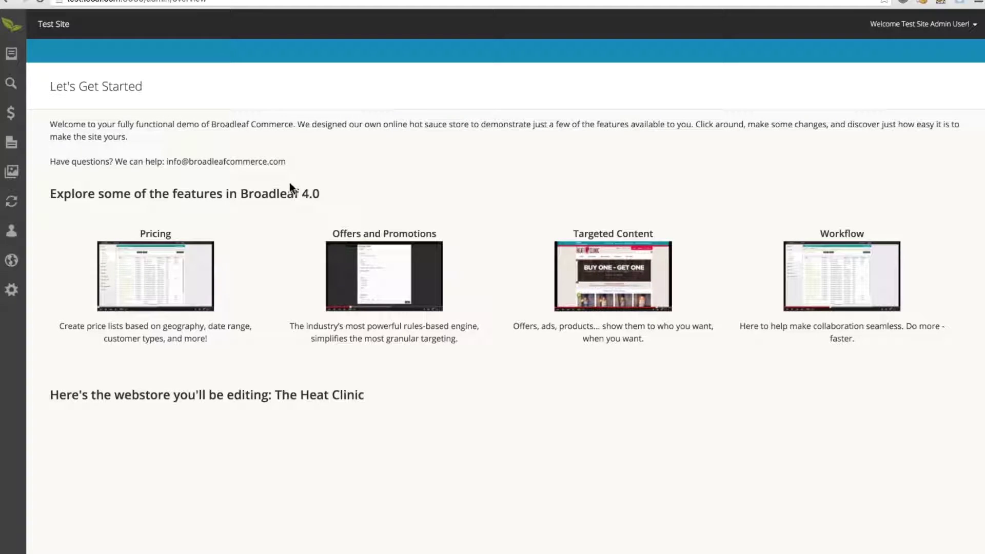
{"action": "left_click", "coordinate": [12, 115]}
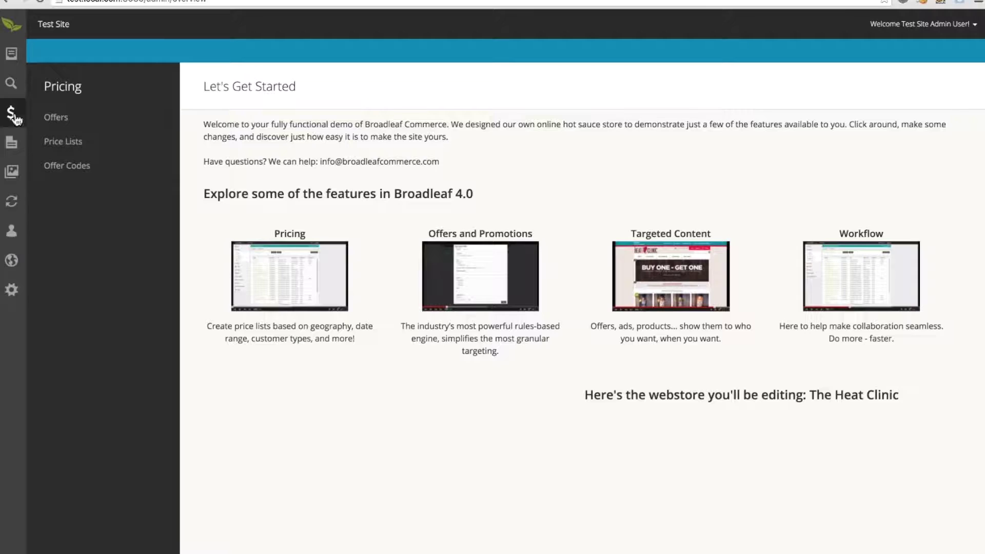
{"action": "left_click", "coordinate": [55, 117]}
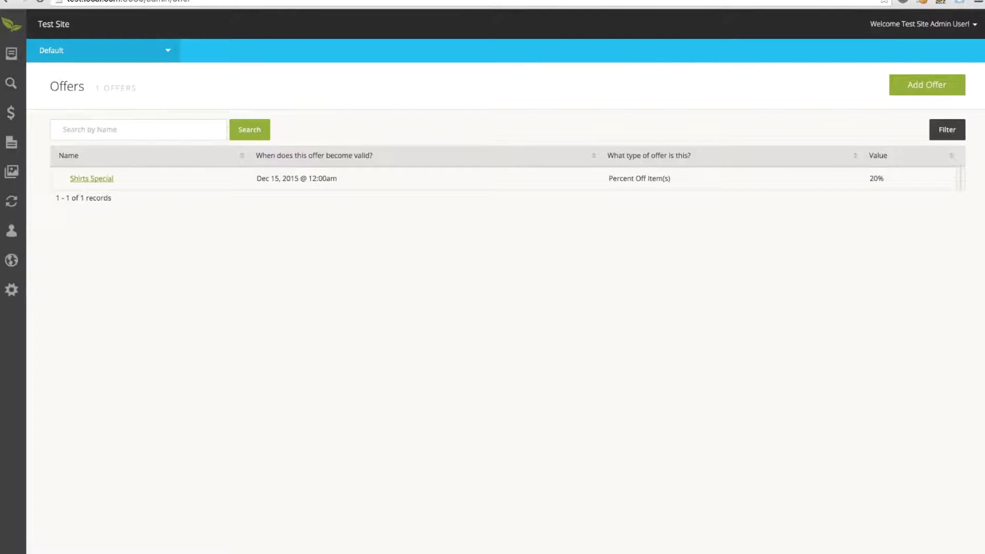
{"action": "left_click", "coordinate": [928, 94]}
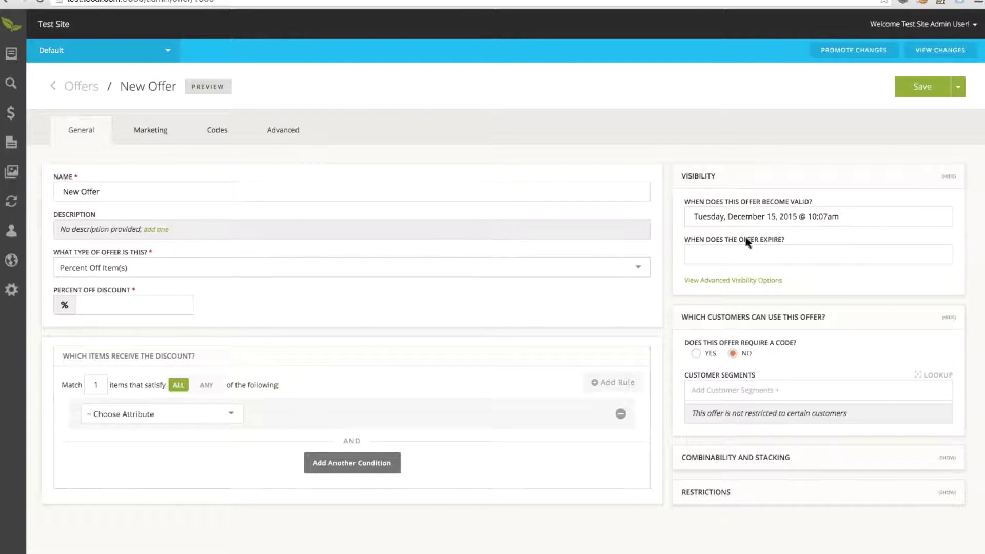
- Examine the new offer's advanced visibility options, customer eligibility, combinability and stacking, and restrictions settings
{"action": "left_click", "coordinate": [735, 281]}
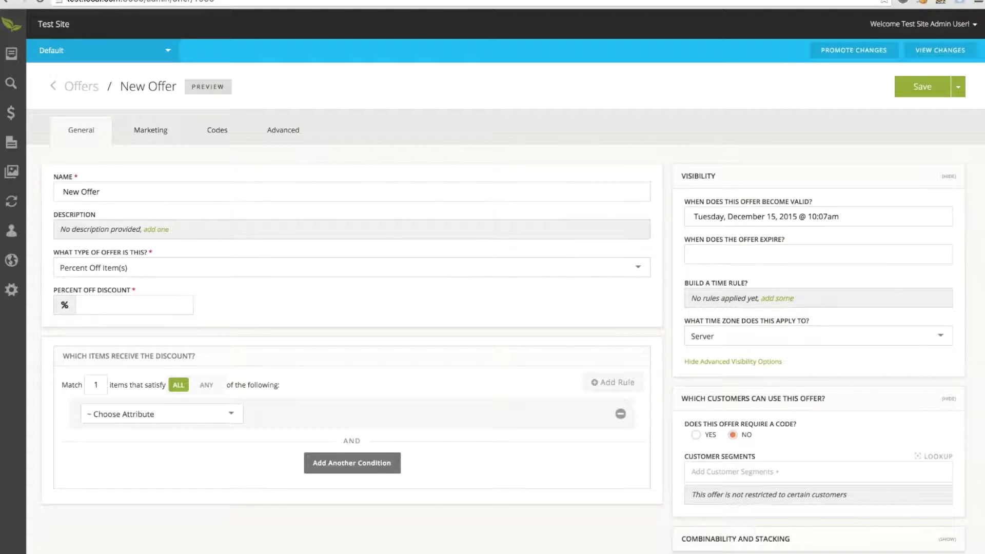
{"action": "scroll", "coordinate": [505, 308], "scroll_direction": "down", "scroll_amount": 1}
{"action": "scroll", "coordinate": [505, 308], "scroll_direction": "up", "scroll_amount": 1}
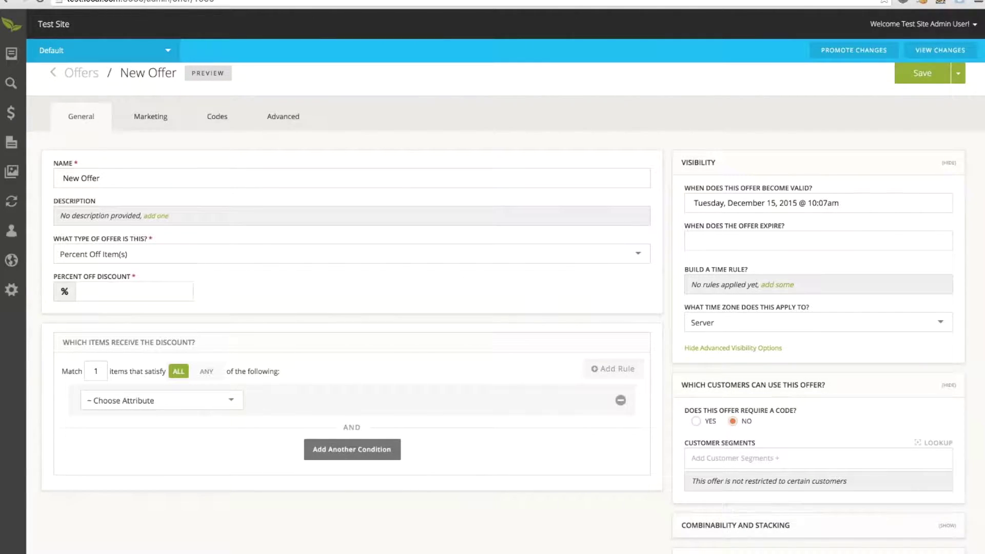
{"action": "left_click", "coordinate": [730, 348]}
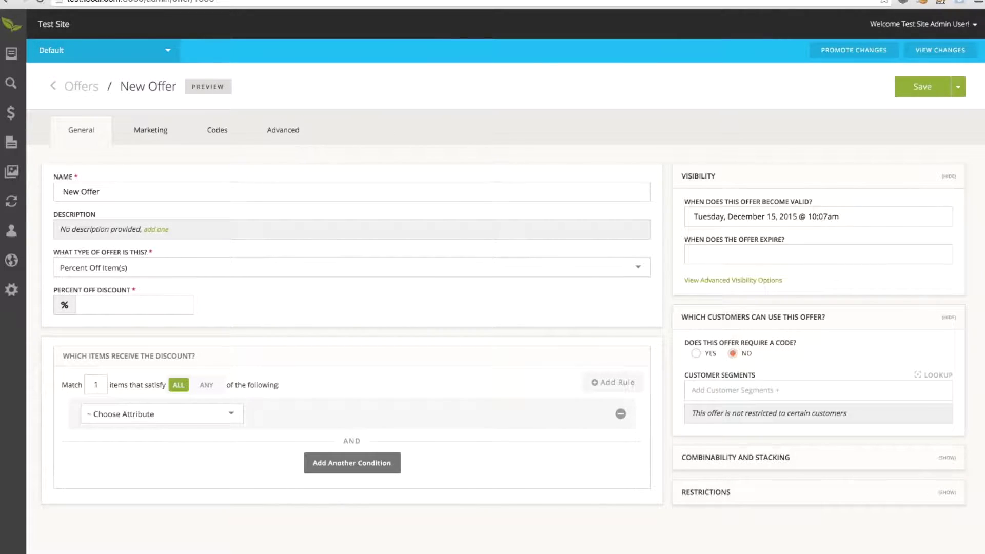
{"action": "left_click", "coordinate": [738, 324]}
{"action": "left_click", "coordinate": [736, 358]}
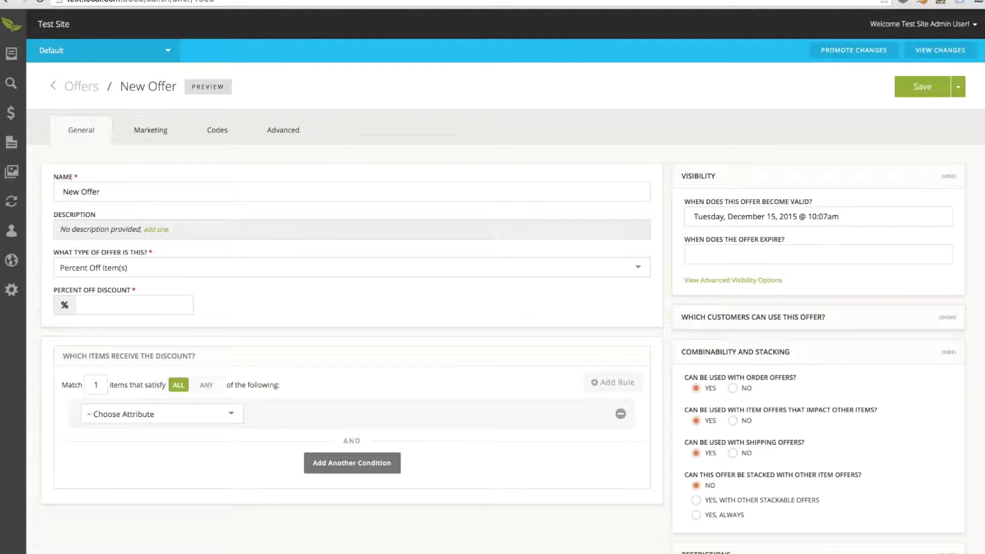
{"action": "left_click", "coordinate": [734, 360]}
{"action": "left_click", "coordinate": [728, 394]}
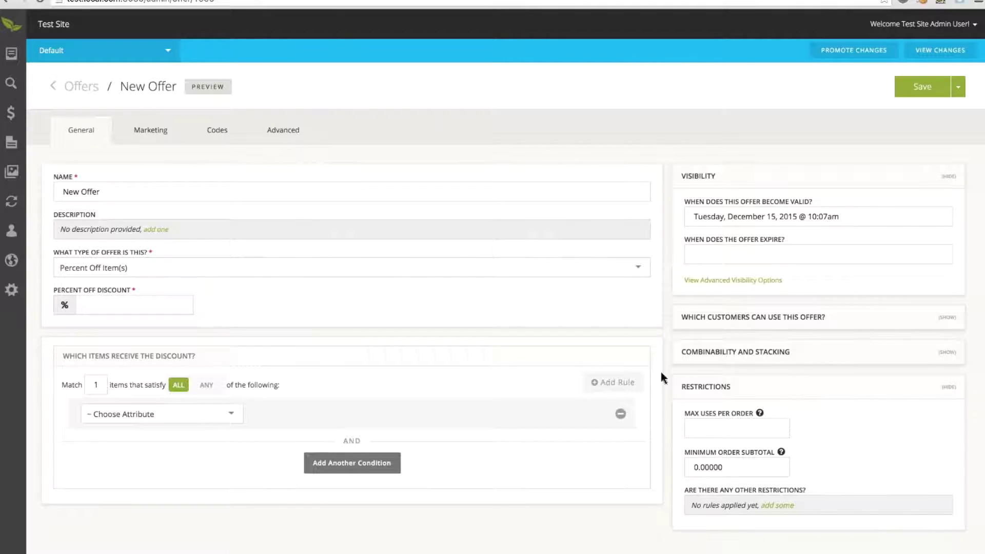
- Name the offer Free Shipping, set its type to Free Shipping, and save it
{"action": "left_click", "coordinate": [291, 197]}
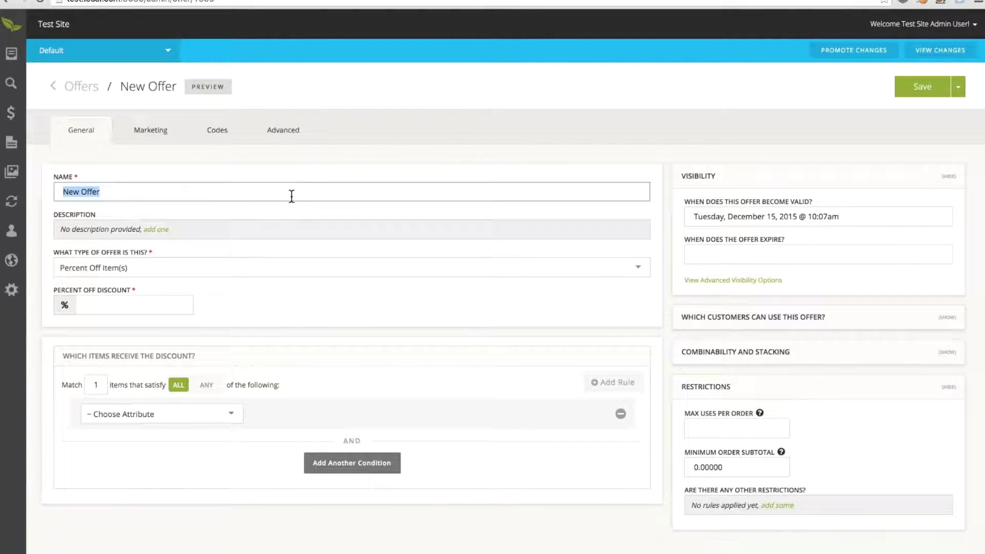
{"action": "type", "text": "F"}
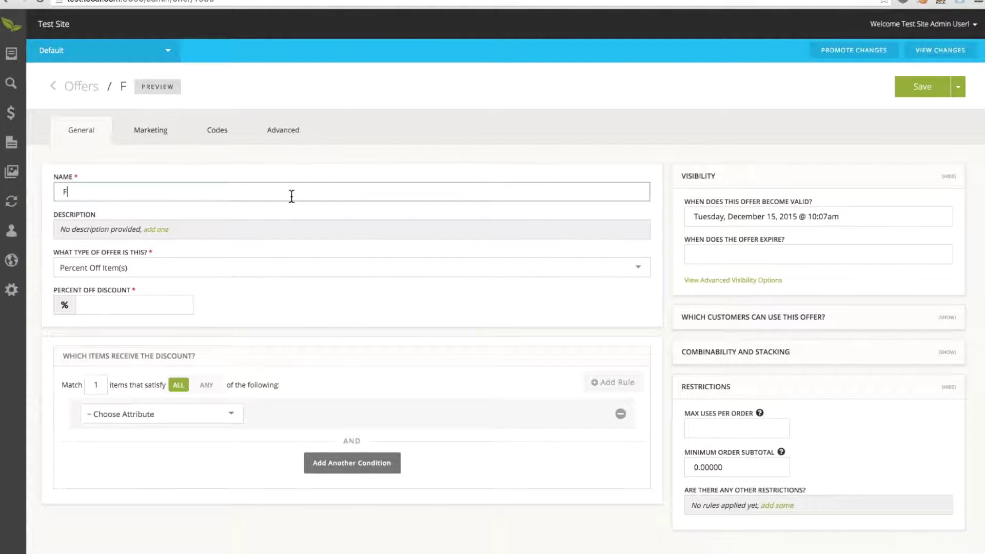
{"action": "type", "text": "ree Shipping"}
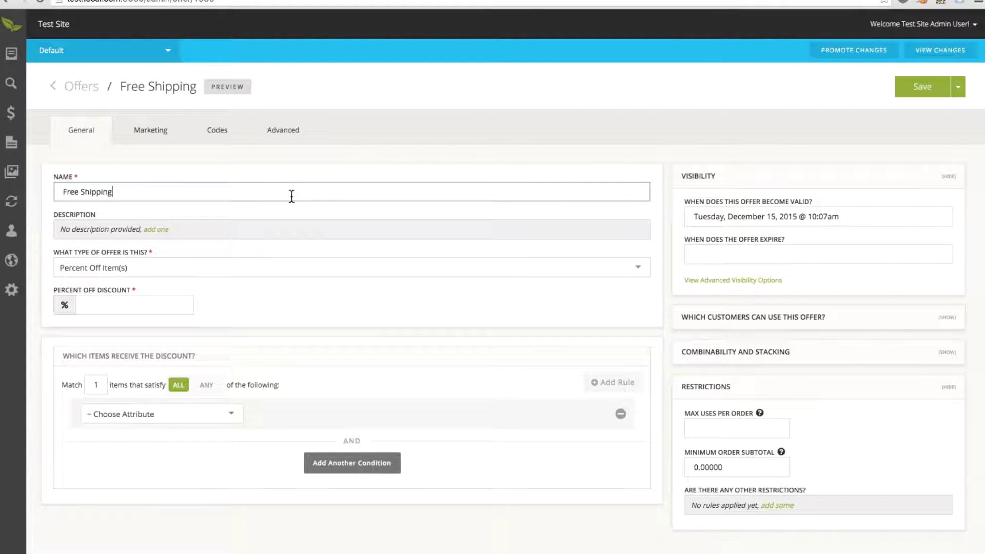
{"action": "left_click", "coordinate": [264, 281]}
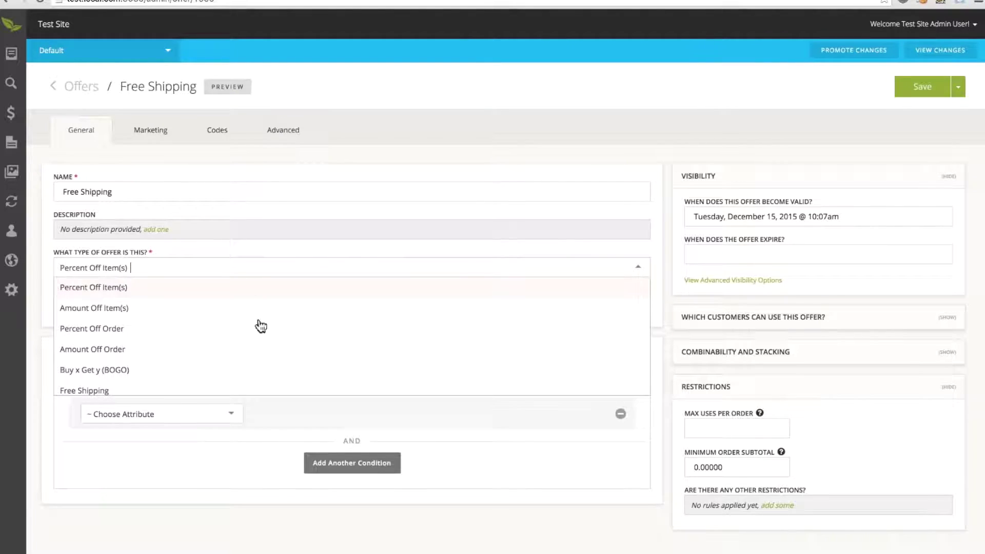
{"action": "left_click", "coordinate": [249, 391]}
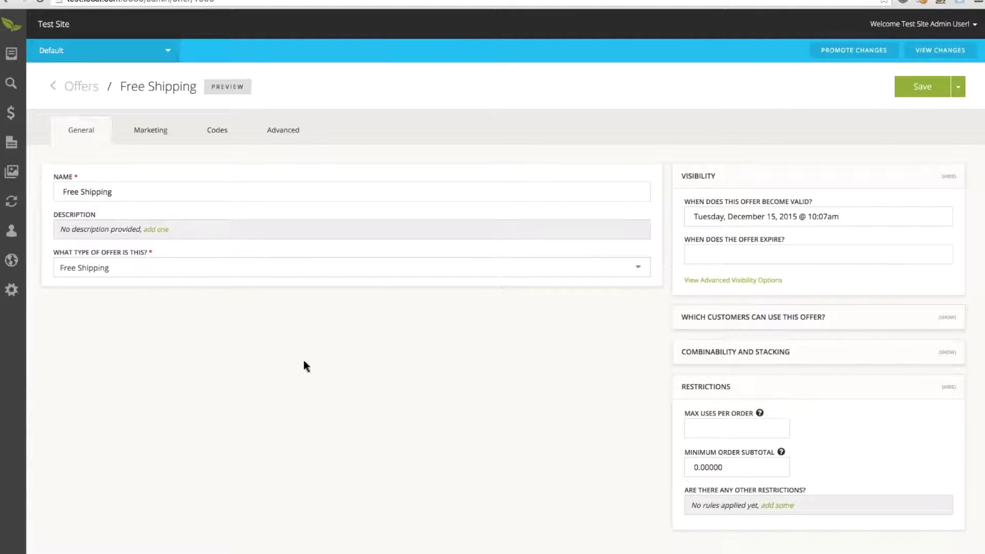
{"action": "left_click", "coordinate": [937, 89]}
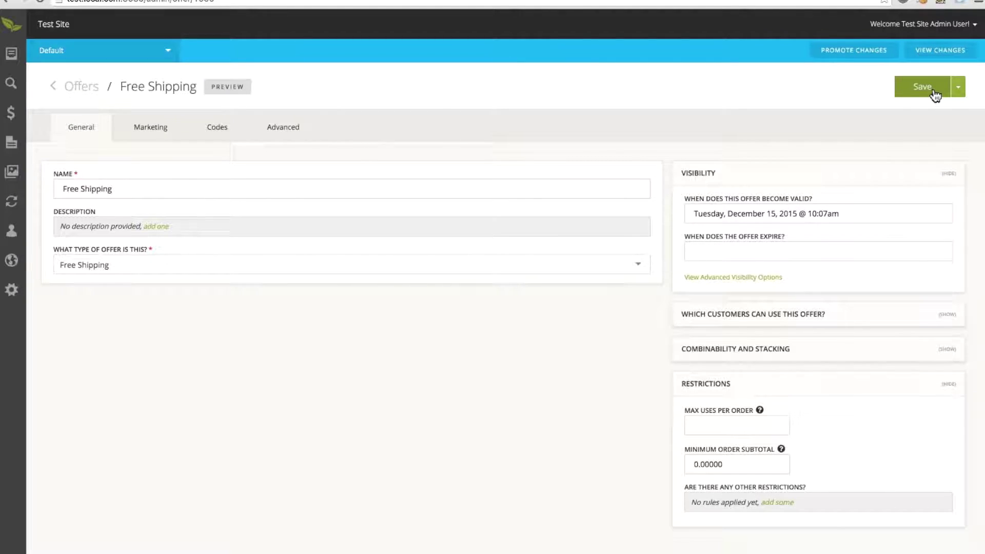
- Preview the offer in the storefront and take one Green Ghost sauce in the cart to checkout
{"action": "left_click", "coordinate": [227, 86]}
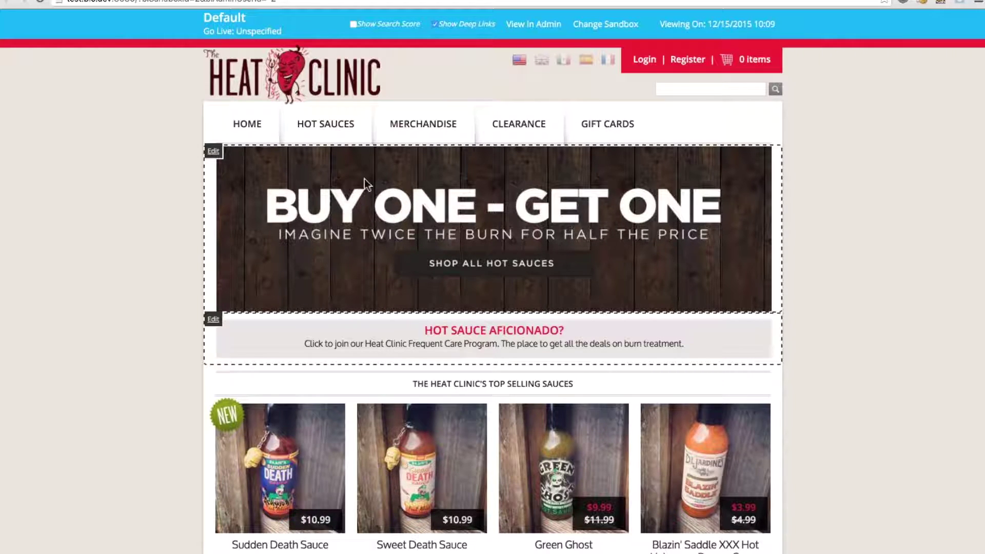
{"action": "scroll", "coordinate": [460, 276], "scroll_direction": "down", "scroll_amount": 3}
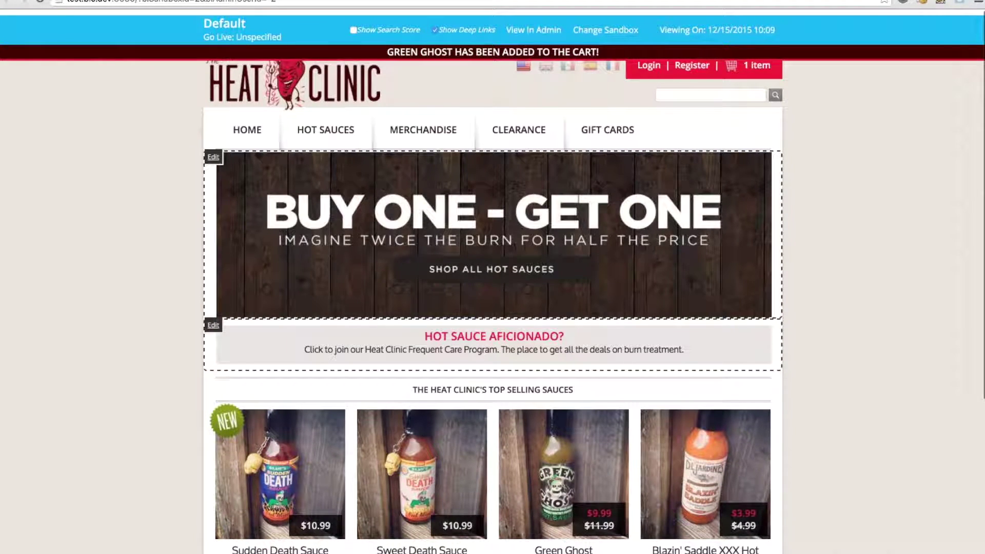
{"action": "left_click", "coordinate": [754, 65]}
{"action": "left_click", "coordinate": [644, 129]}
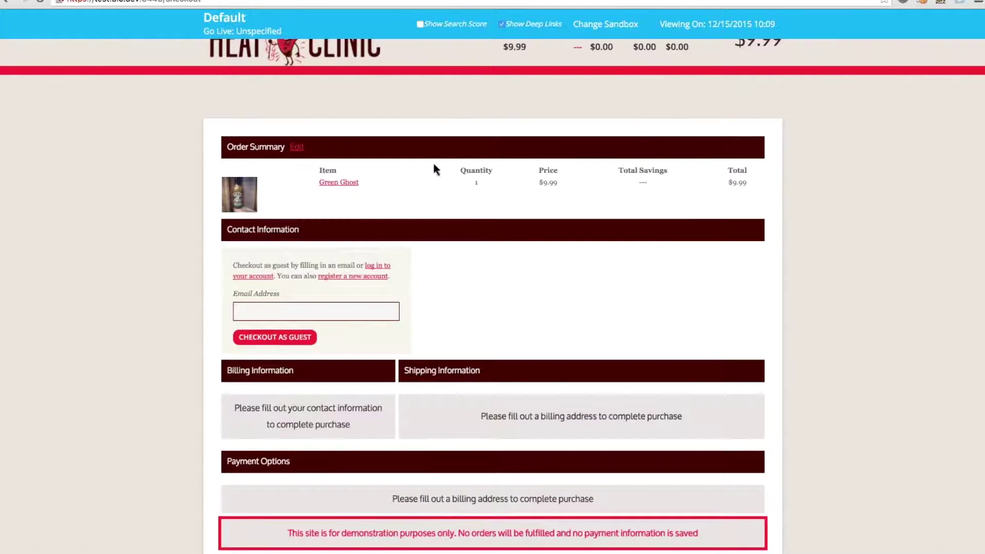
- Enter the contact e-mail address and check out as a guest
{"action": "left_click", "coordinate": [314, 312]}
{"action": "type", "text": "email@email.com"}
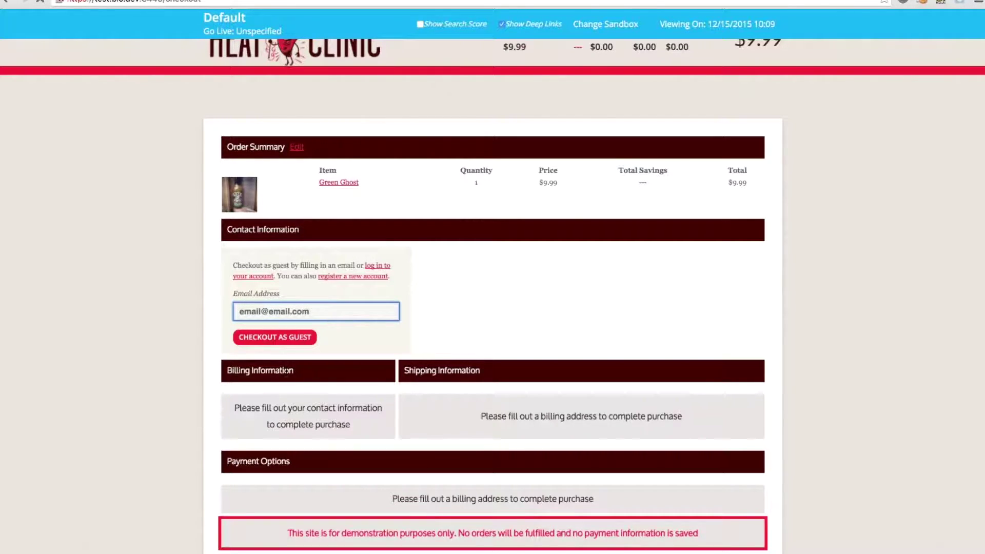
{"action": "key", "text": "Return"}
- Fill in the billing information with the customer's full name, street address, city, zip code and phone number, and save it
{"action": "left_click", "coordinate": [279, 358]}
{"action": "type", "text": "Name"}
{"action": "key", "text": "Tab"}
{"action": "type", "text": "Address"}
{"action": "key", "text": "Tab"}
{"action": "type", "text": "City"}
{"action": "key", "text": "Tab"}
{"action": "key", "text": "Tab"}
{"action": "type", "text": "12312"}
{"action": "key", "text": "Tab"}
{"action": "type", "text": "123-123-1233"}
{"action": "left_click", "coordinate": [256, 457]}
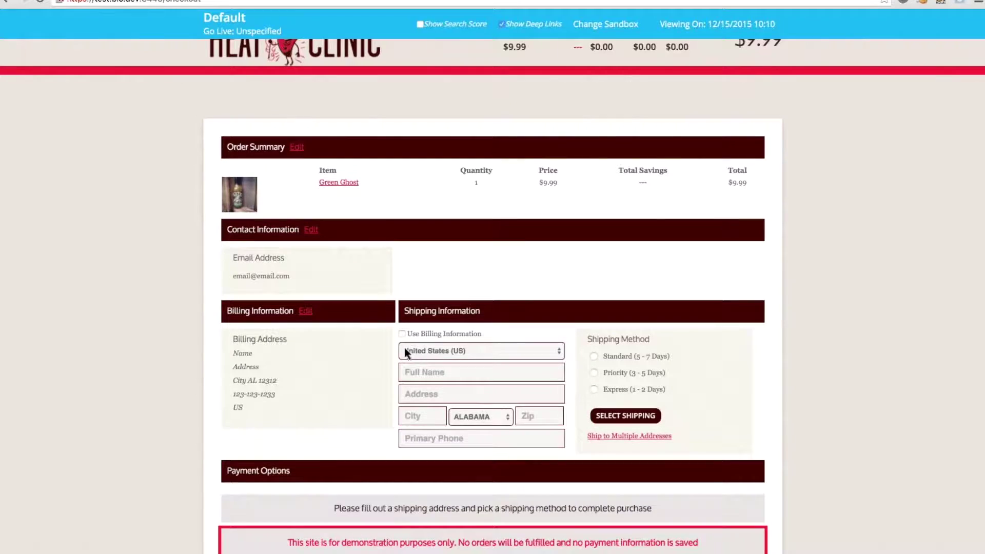
- Reuse the billing information for shipping and select the Express (1 - 2 Days) shipping method
{"action": "left_click", "coordinate": [403, 334]}
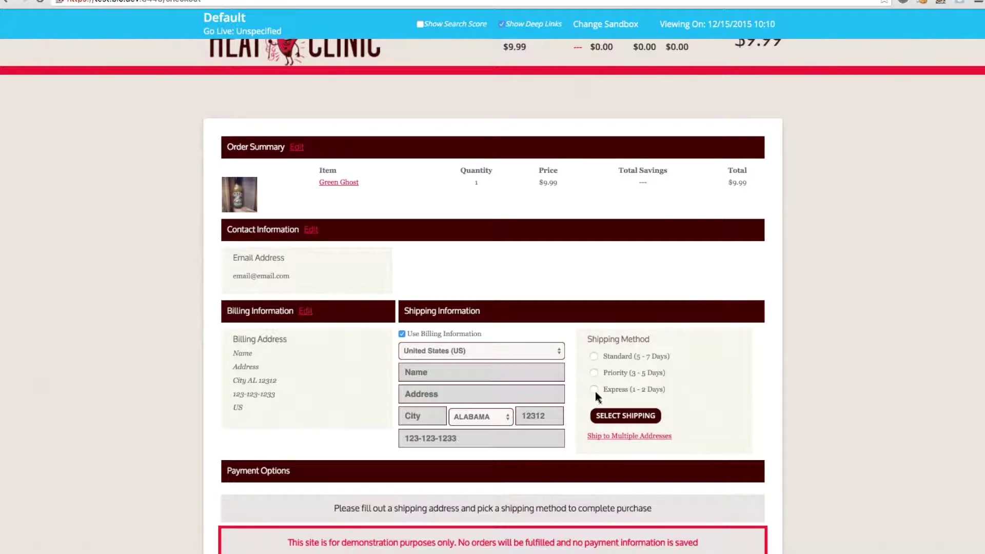
{"action": "left_click", "coordinate": [594, 390]}
{"action": "left_click", "coordinate": [625, 416]}
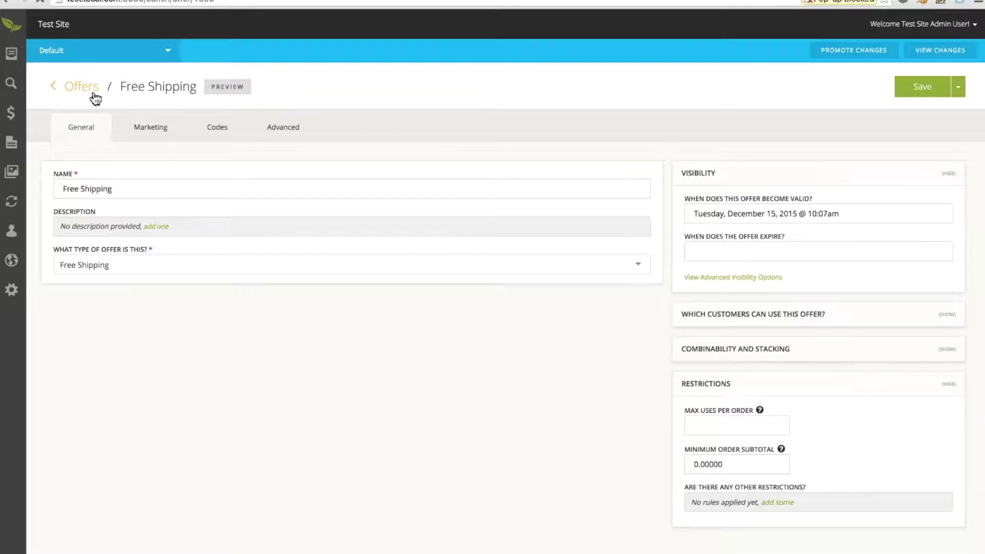
- Back in the admin offers list, add another offer named Percent Off with a 10 percent discount on items
{"action": "left_click", "coordinate": [93, 93]}
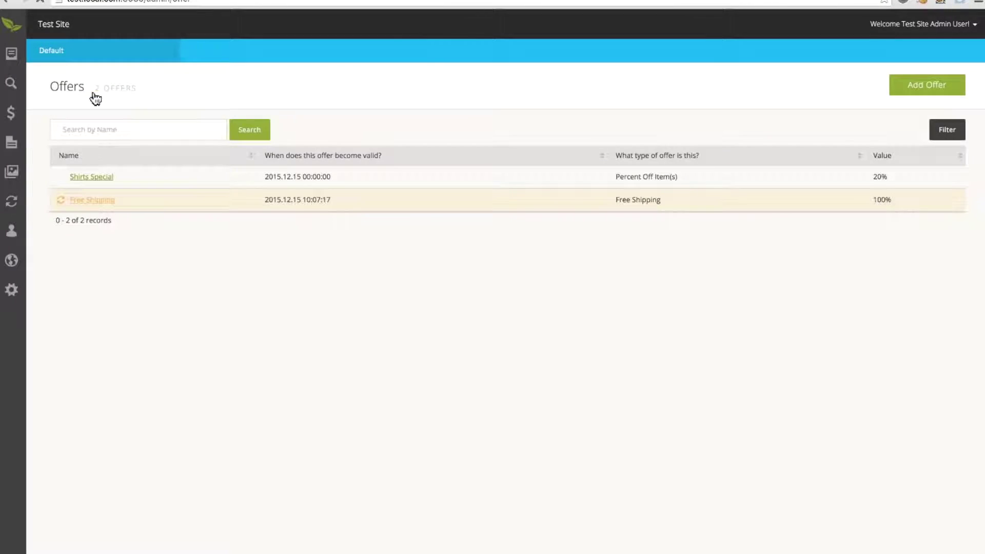
{"action": "left_click", "coordinate": [904, 91]}
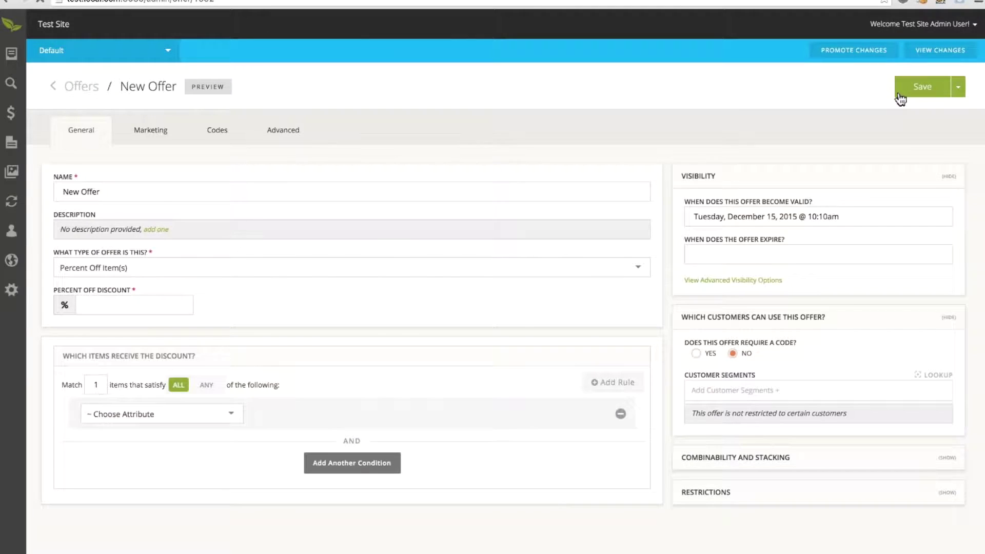
{"action": "triple_click", "coordinate": [486, 190]}
{"action": "type", "text": "Percent Off"}
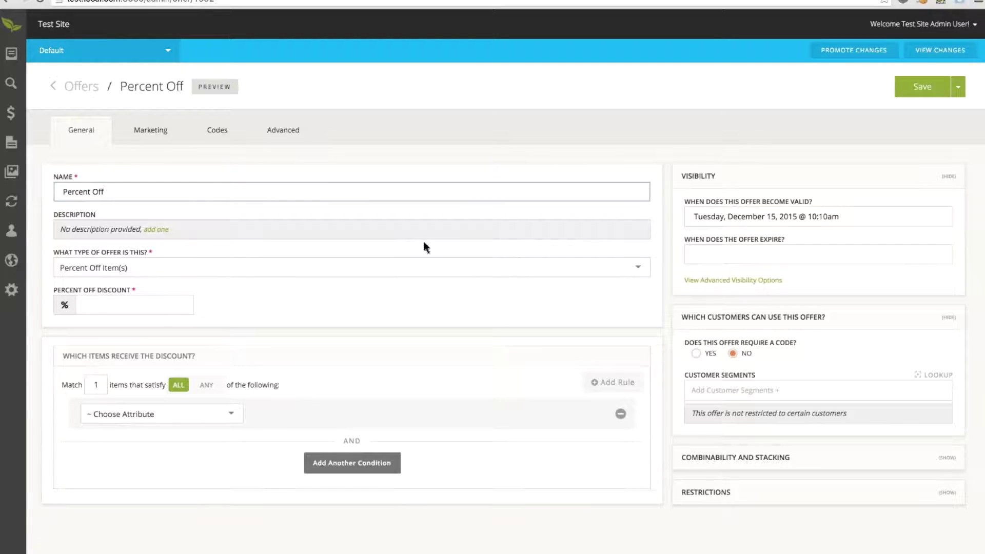
{"action": "left_click", "coordinate": [190, 307]}
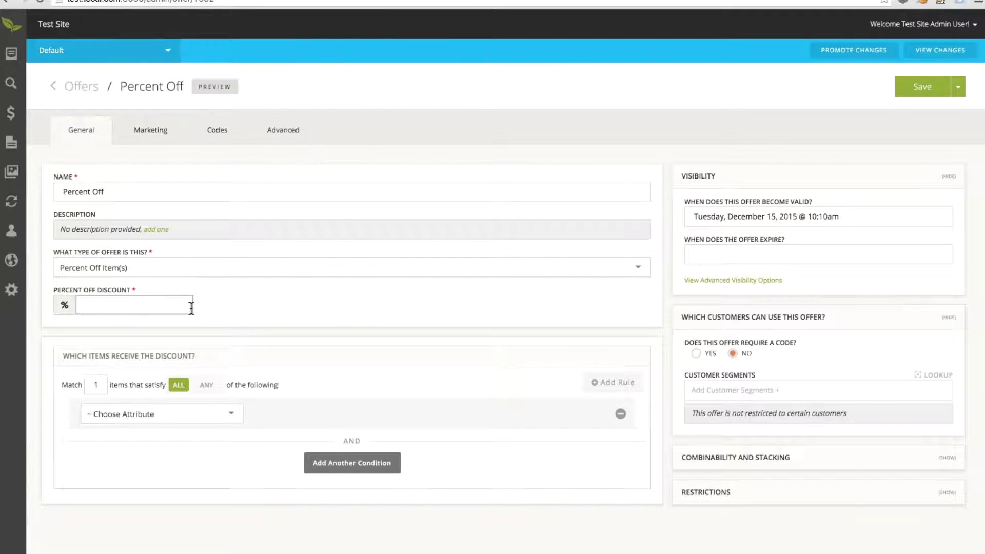
{"action": "type", "text": "10"}
- Limit the discount to items whose category is in Hot Sauces, require a code for the offer, and save it
{"action": "left_click", "coordinate": [177, 420]}
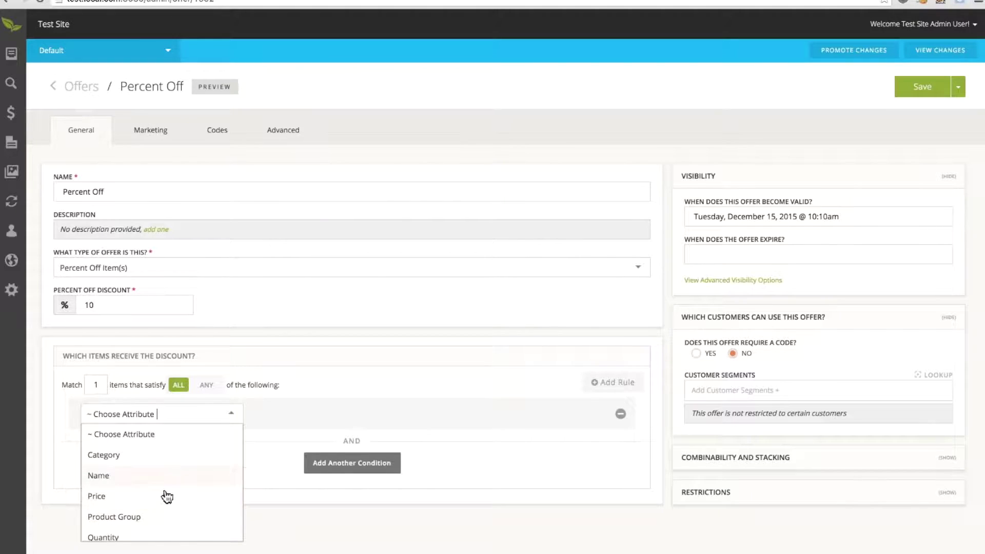
{"action": "left_click", "coordinate": [171, 461]}
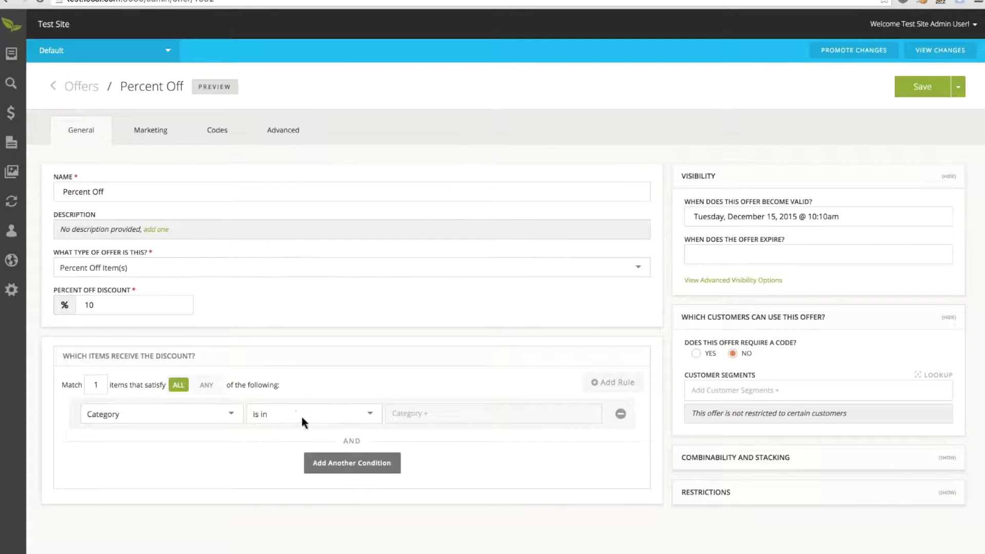
{"action": "left_click", "coordinate": [416, 414]}
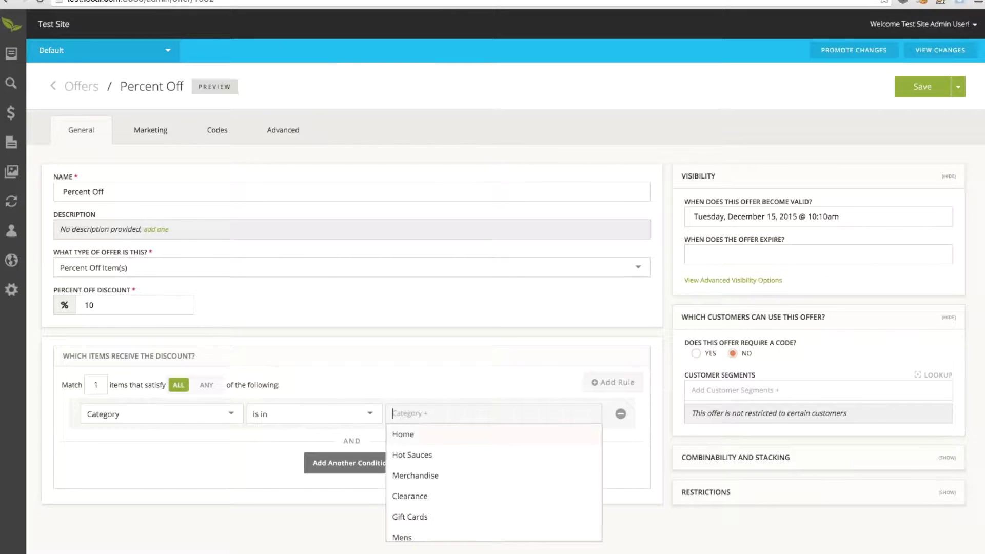
{"action": "left_click", "coordinate": [422, 457]}
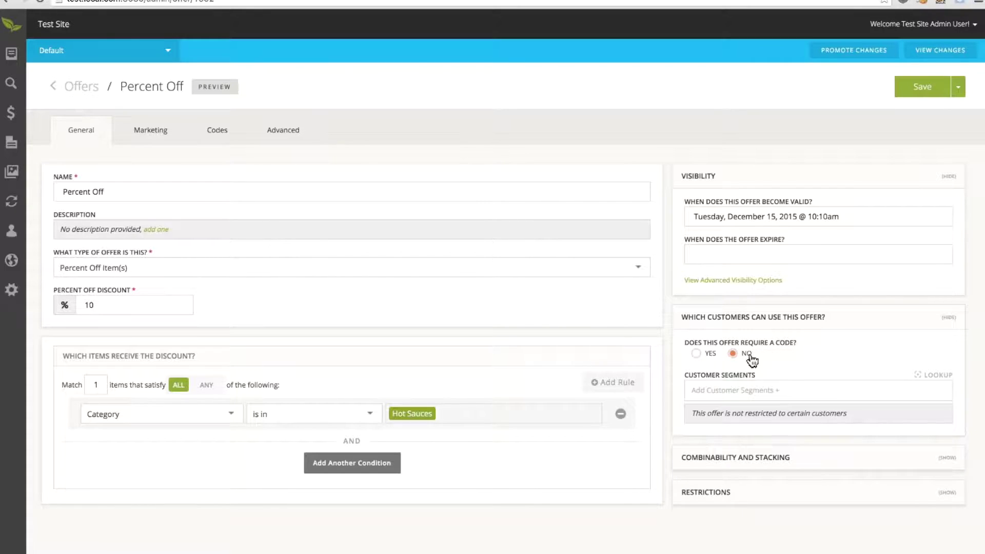
{"action": "left_click", "coordinate": [706, 355]}
{"action": "left_click", "coordinate": [922, 92]}
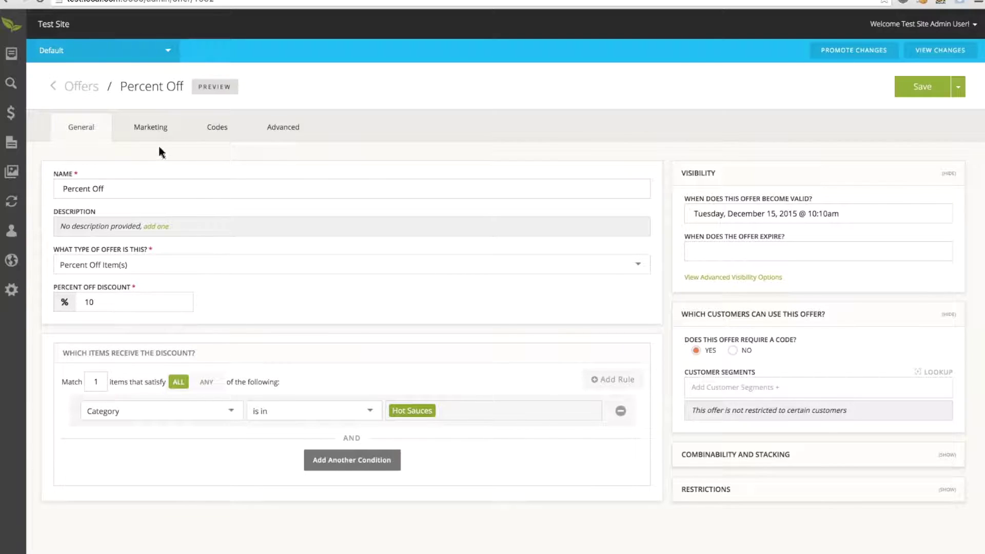
- Add the offer code PERCENT to the Percent Off offer and save it
{"action": "left_click", "coordinate": [225, 131]}
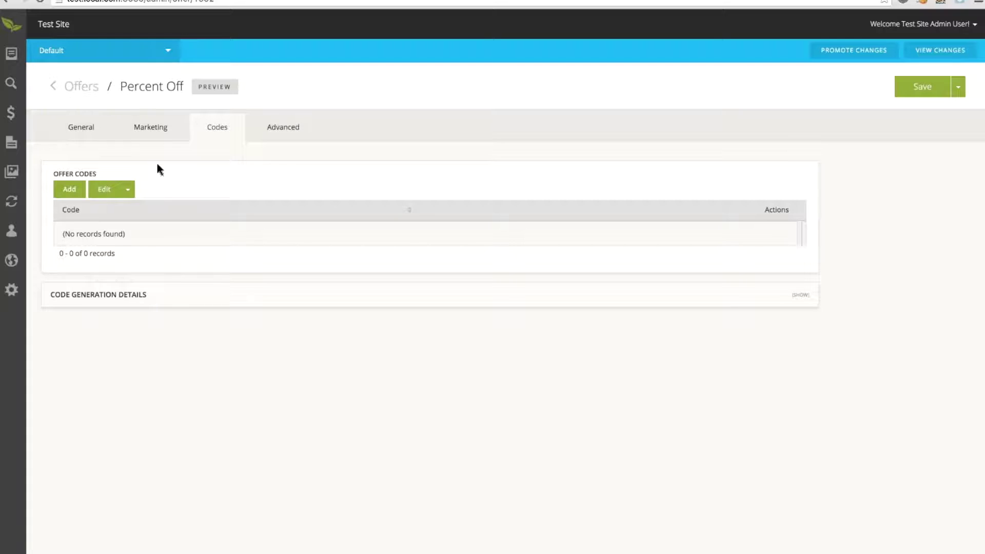
{"action": "left_click", "coordinate": [70, 190]}
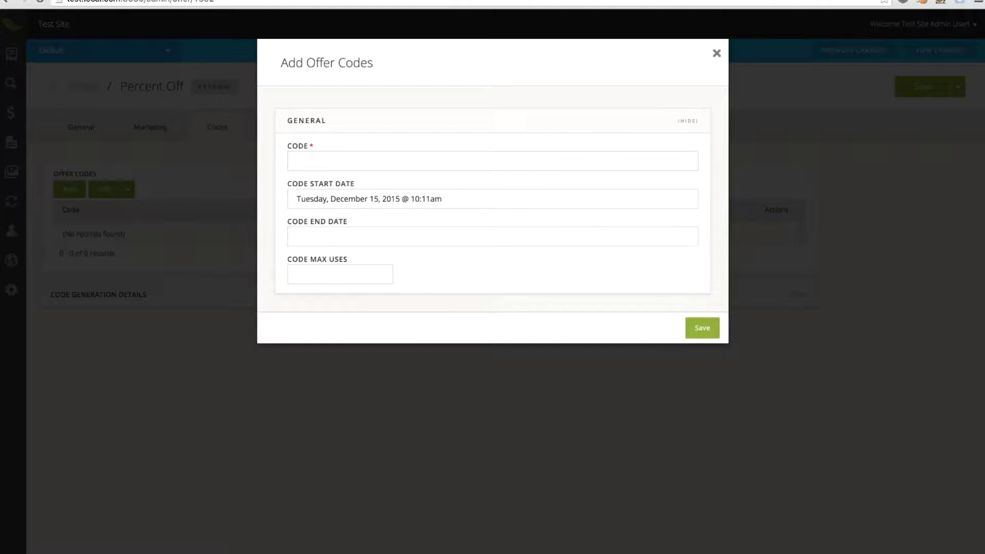
{"action": "left_click", "coordinate": [342, 162]}
{"action": "type", "text": "PERCENT"}
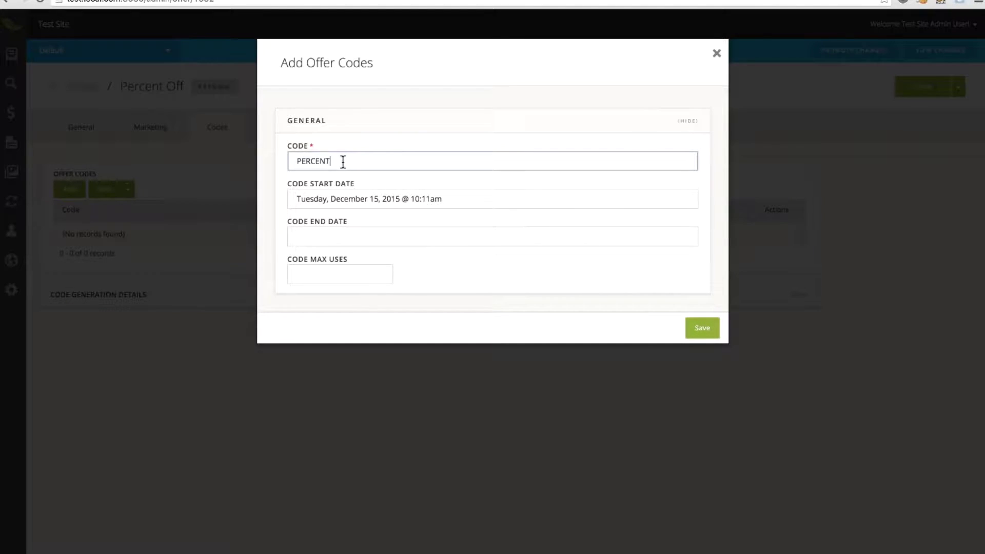
{"action": "left_click", "coordinate": [706, 333]}
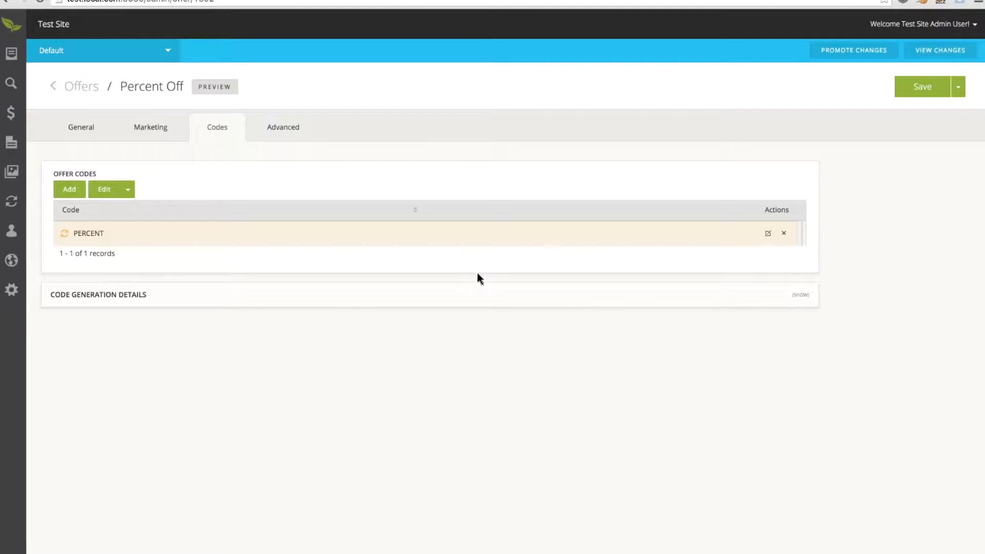
- Preview the Percent Off offer on the storefront, add the Green Ghost sauce to the cart and open the cart
{"action": "left_click", "coordinate": [229, 91]}
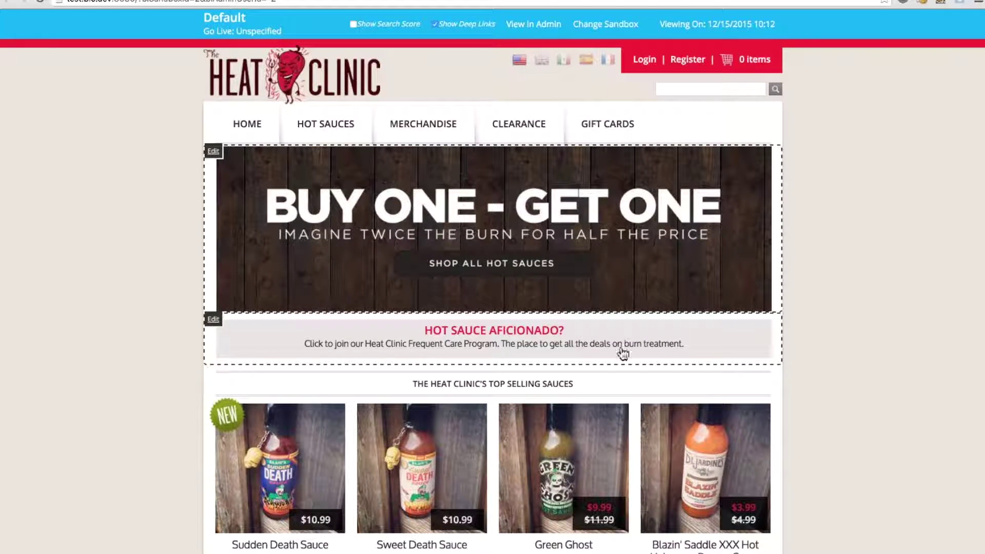
{"action": "scroll", "coordinate": [622, 353], "scroll_direction": "down", "scroll_amount": 1}
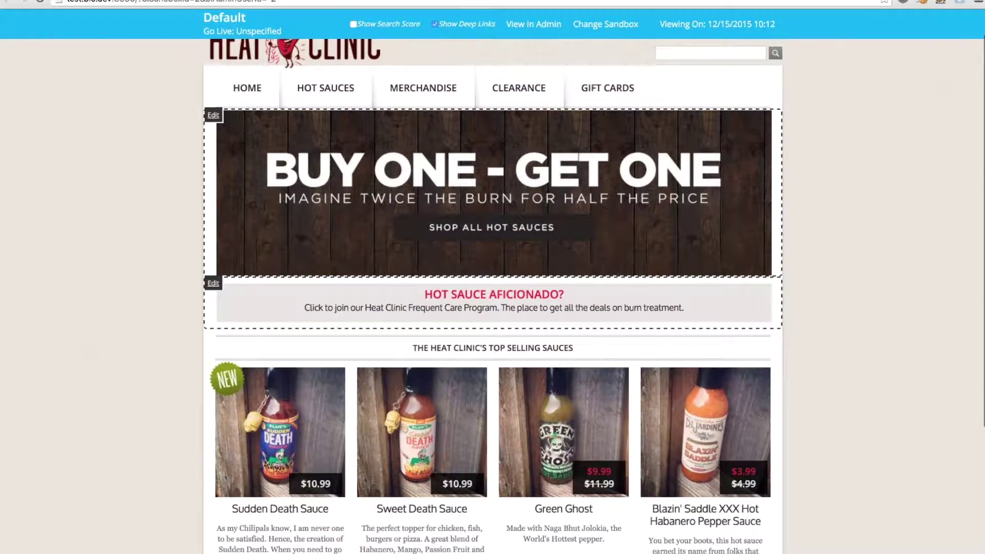
{"action": "scroll", "coordinate": [622, 354], "scroll_direction": "down", "scroll_amount": 1}
{"action": "left_click", "coordinate": [587, 534]}
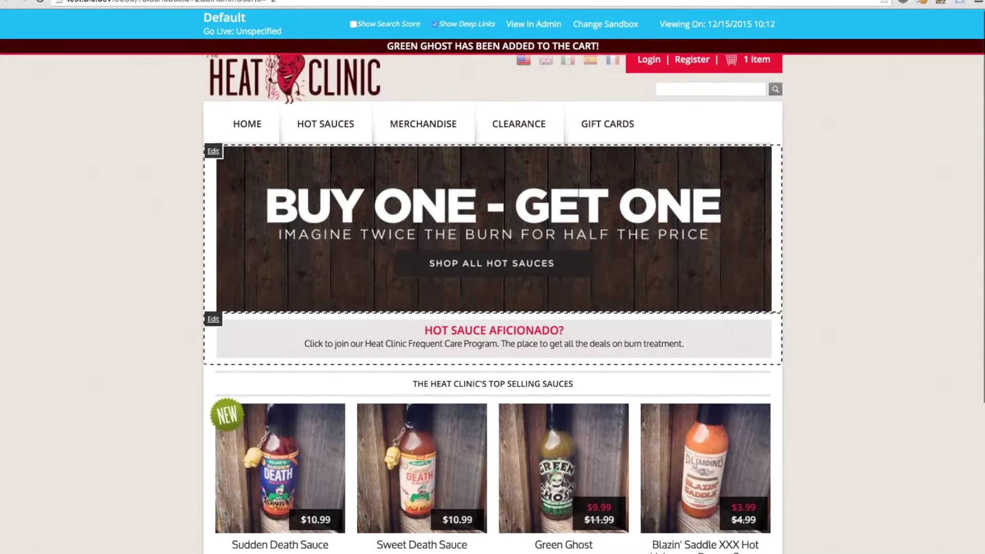
{"action": "left_click", "coordinate": [769, 60]}
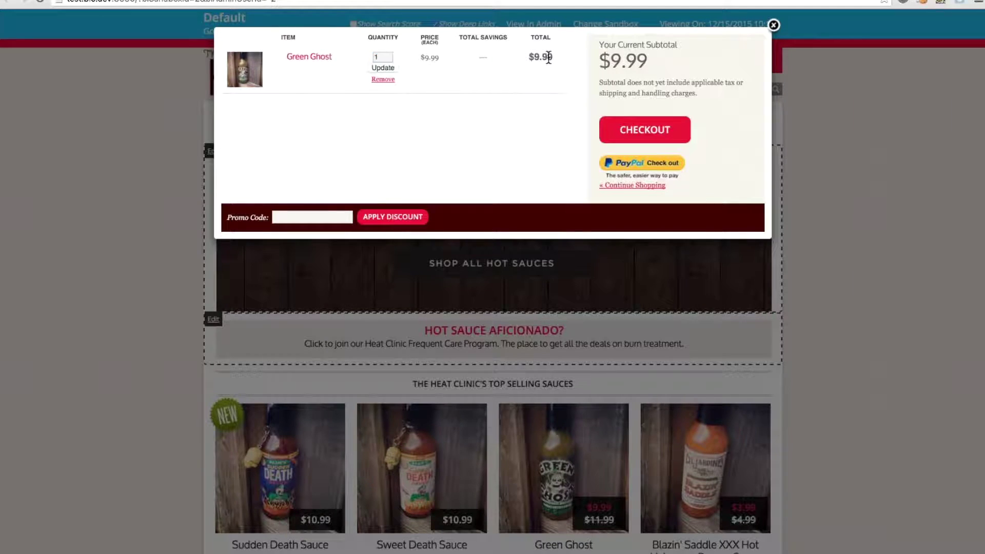
- Apply the promo code PERCENT to the cart
{"action": "left_click", "coordinate": [332, 217]}
{"action": "type", "text": "PERCENT"}
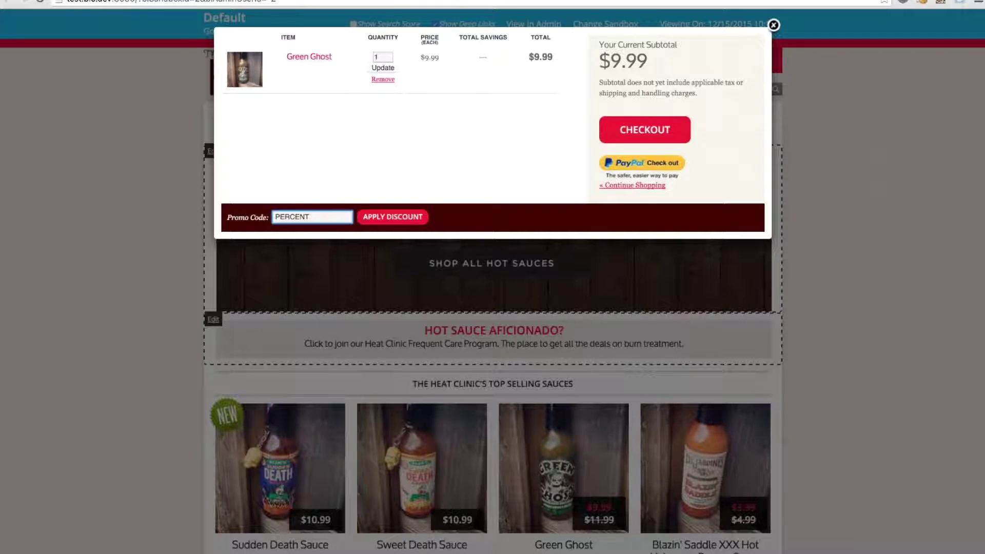
{"action": "left_click", "coordinate": [372, 217]}
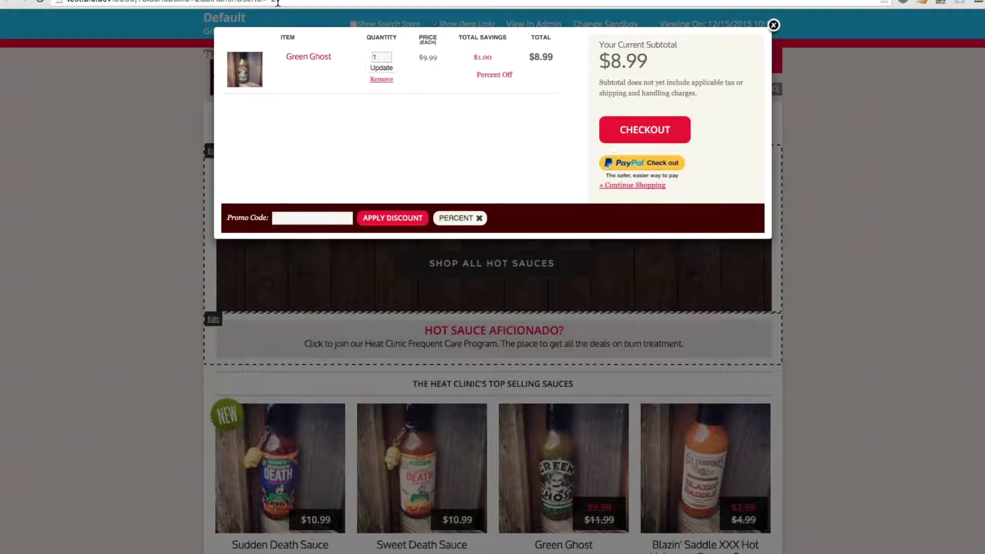
- Back in the admin offers list, add an offer named BOGO of type Buy x Get y (BOGO)
{"action": "key", "text": "ctrl+Tab"}
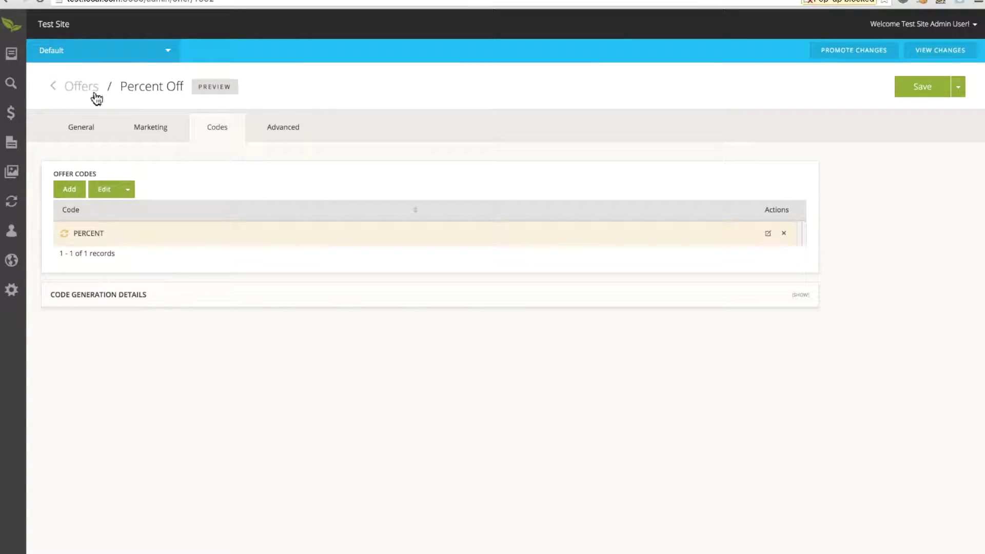
{"action": "left_click", "coordinate": [91, 90]}
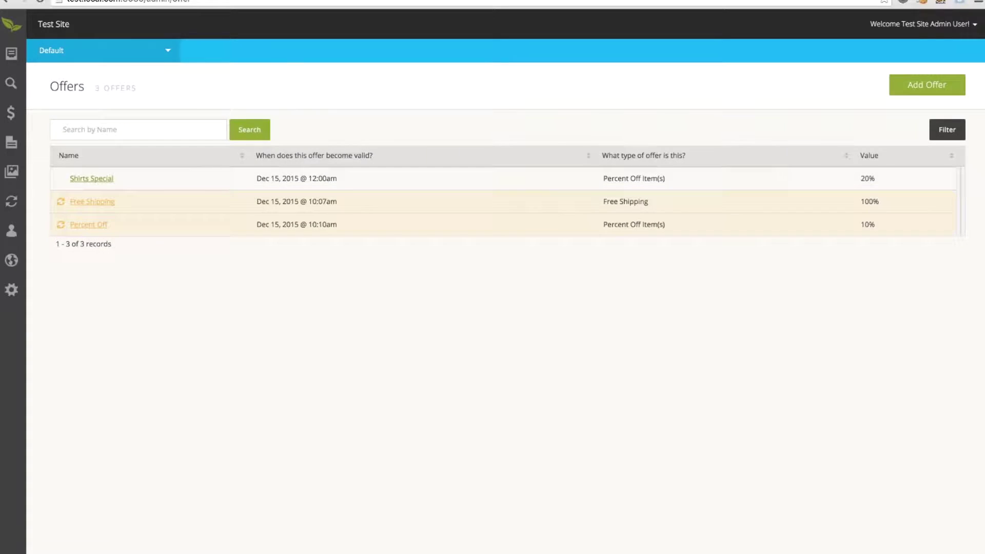
{"action": "left_click", "coordinate": [920, 93]}
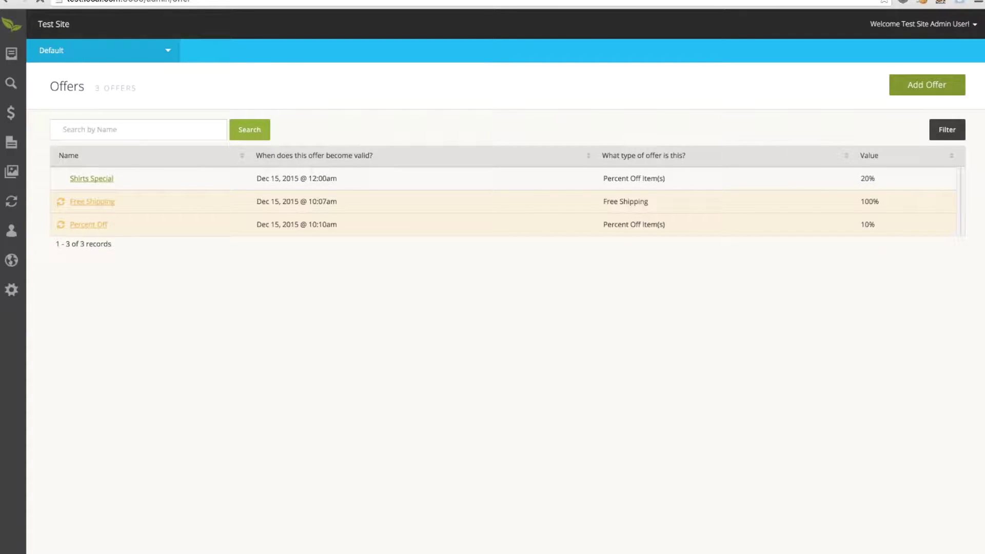
{"action": "triple_click", "coordinate": [519, 194]}
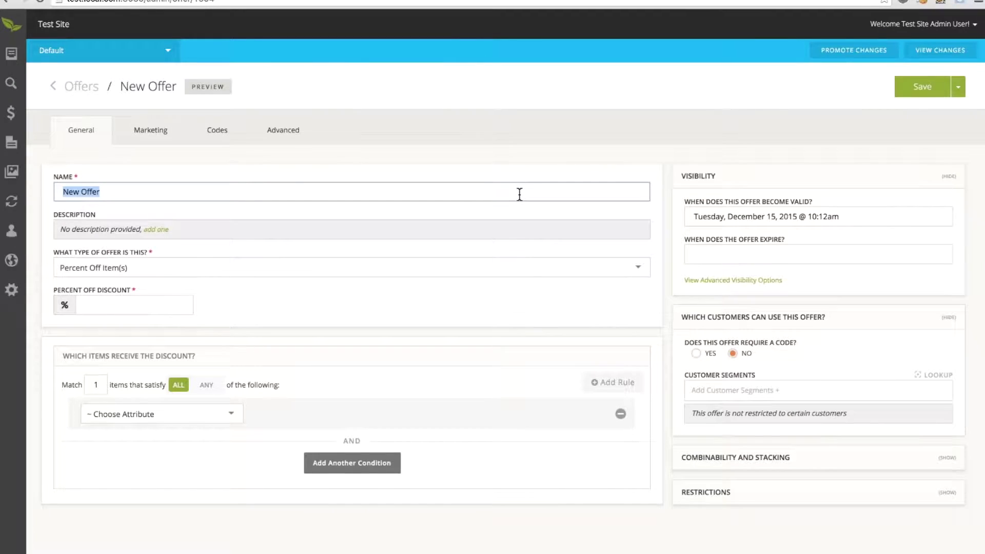
{"action": "type", "text": "BOGO"}
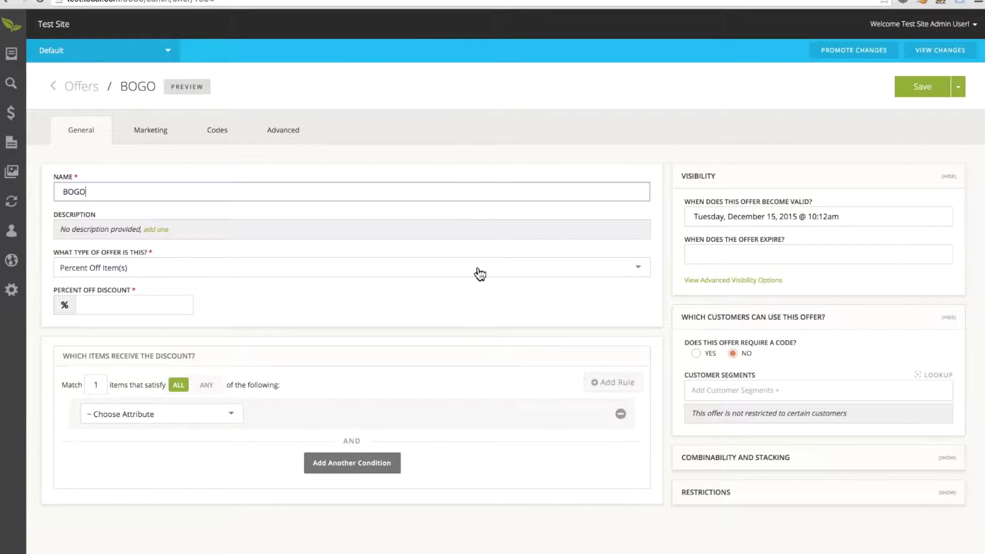
{"action": "left_click", "coordinate": [433, 272]}
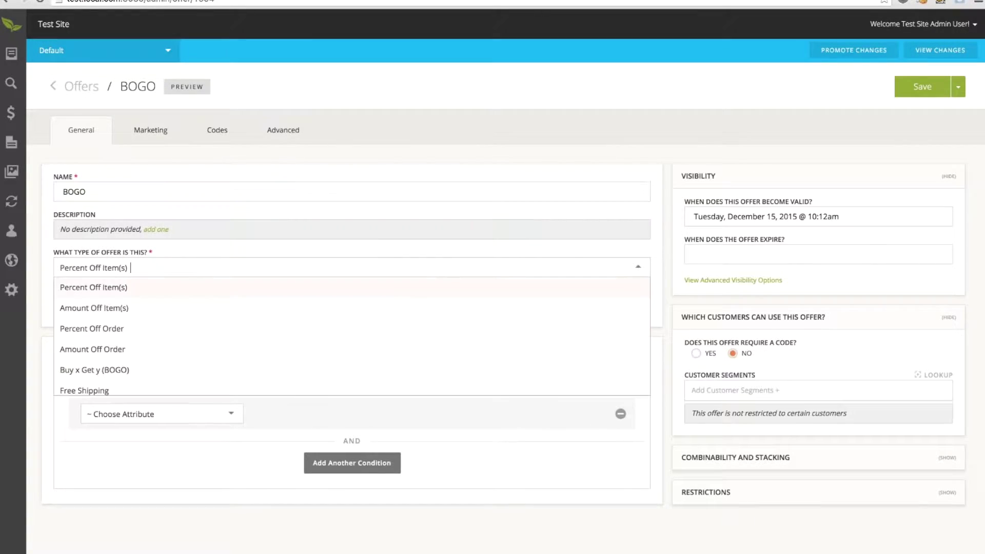
{"action": "left_click", "coordinate": [382, 371]}
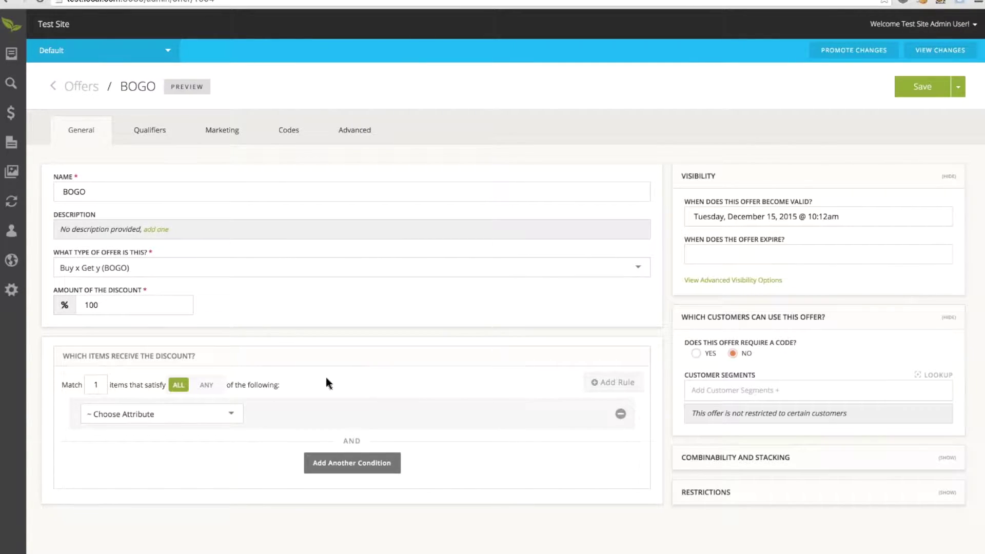
{"action": "double_click", "coordinate": [151, 306]}
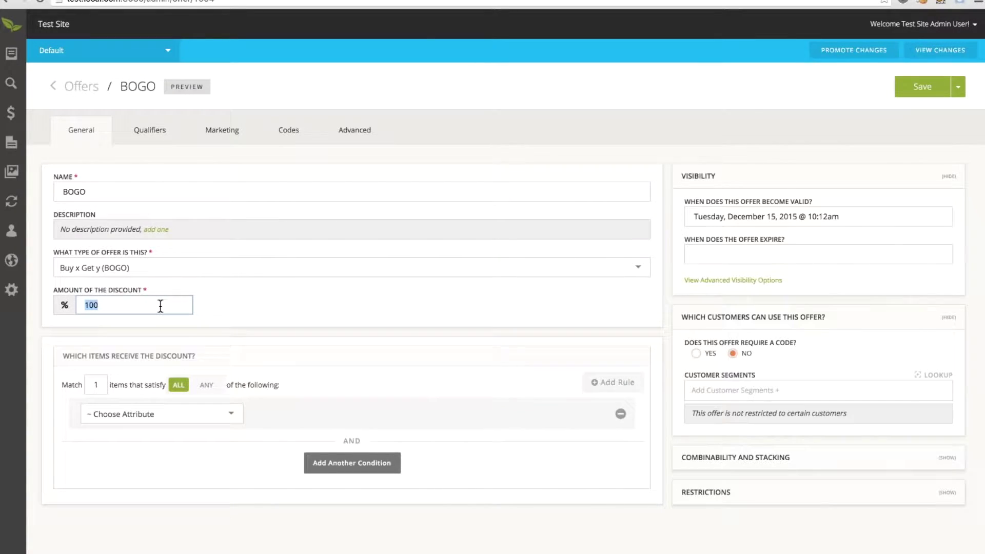
{"action": "left_click", "coordinate": [147, 461]}
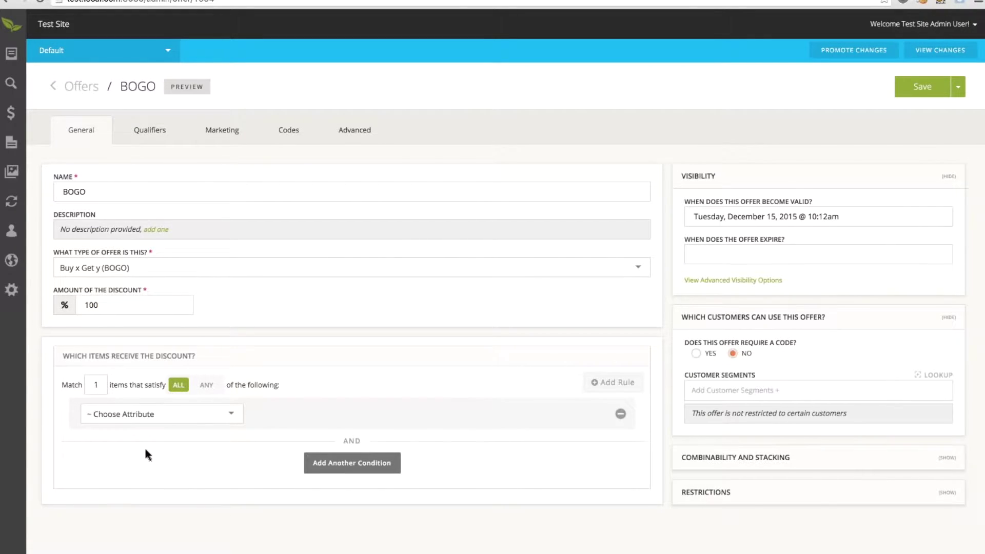
- Limit the BOGO discount to items whose name is equal to Green Ghost, require a code for the offer, and save it
{"action": "left_click", "coordinate": [145, 418]}
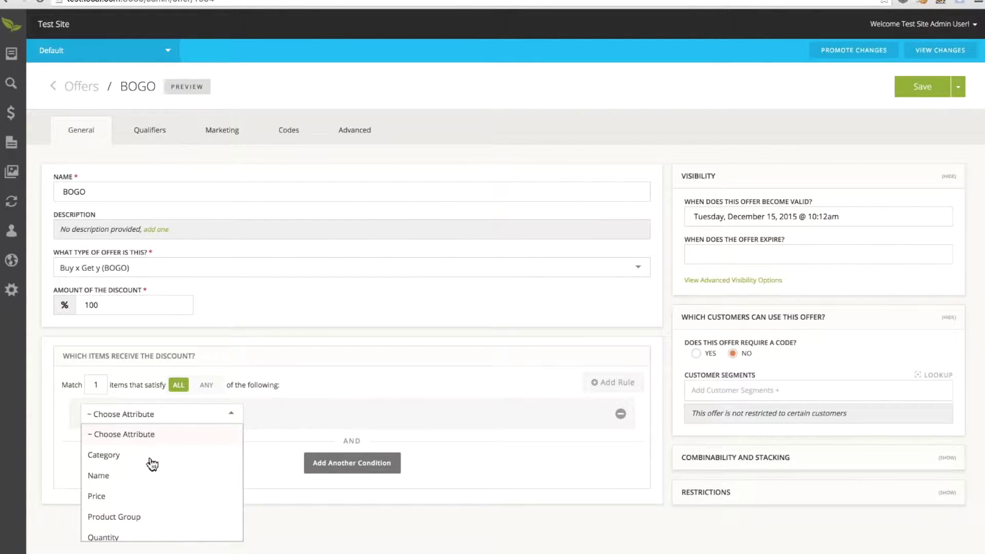
{"action": "left_click", "coordinate": [148, 477]}
{"action": "left_click", "coordinate": [297, 417]}
{"action": "left_click", "coordinate": [296, 453]}
{"action": "left_click", "coordinate": [417, 416]}
{"action": "type", "text": "Gre"}
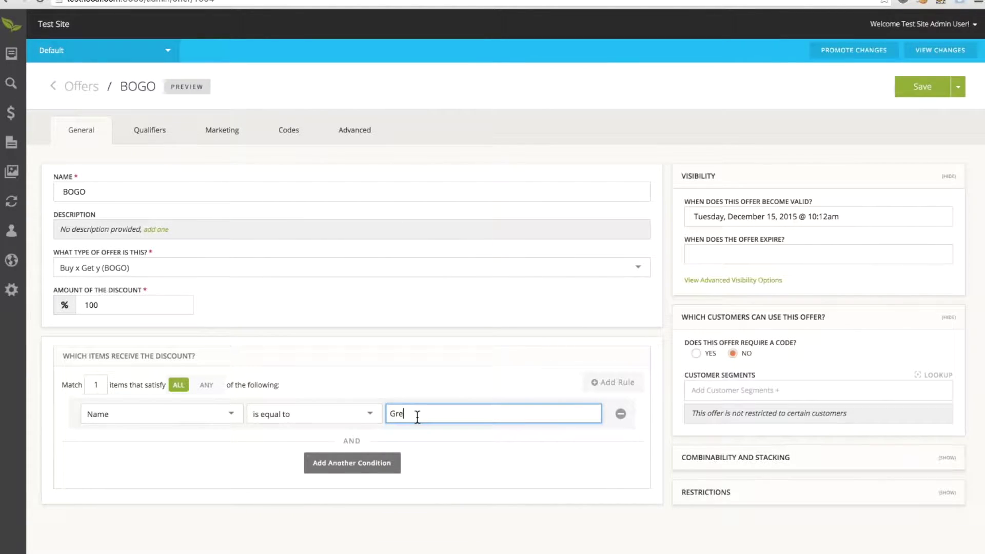
{"action": "type", "text": "en Ghost"}
{"action": "left_click", "coordinate": [700, 356]}
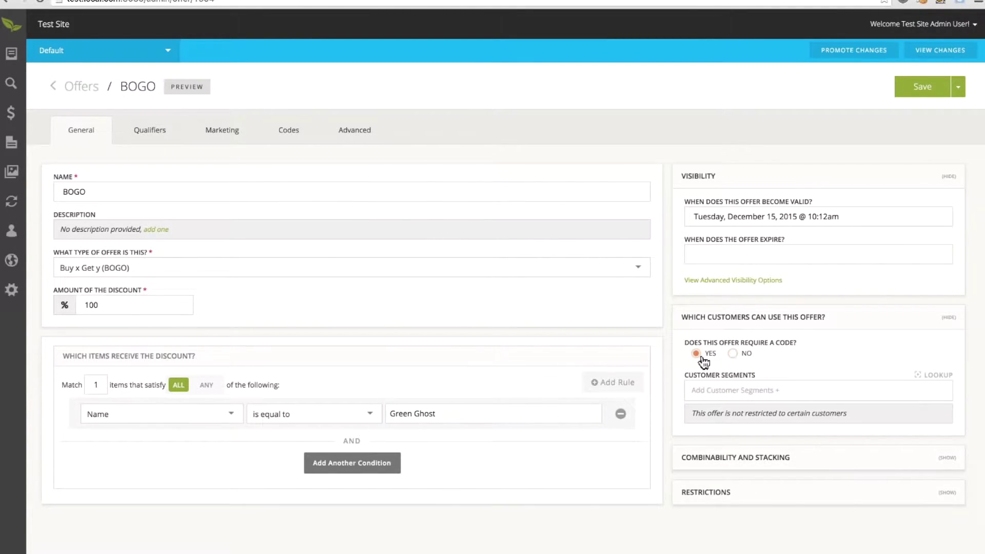
{"action": "left_click", "coordinate": [934, 90]}
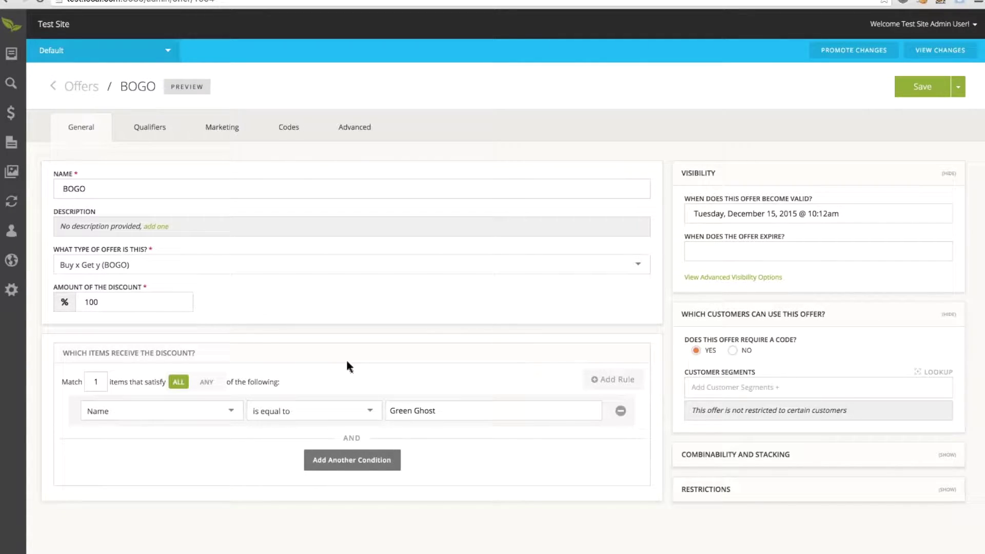
- Set the BOGO offer's qualifier to items whose name is equal to Green Ghost, and save the offer
{"action": "left_click", "coordinate": [153, 139]}
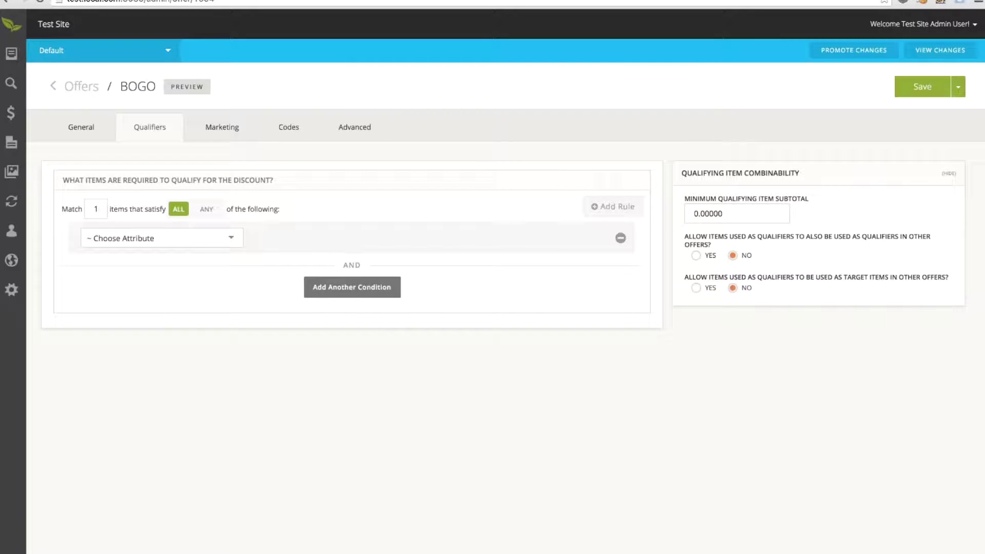
{"action": "left_click", "coordinate": [142, 243]}
{"action": "left_click", "coordinate": [140, 301]}
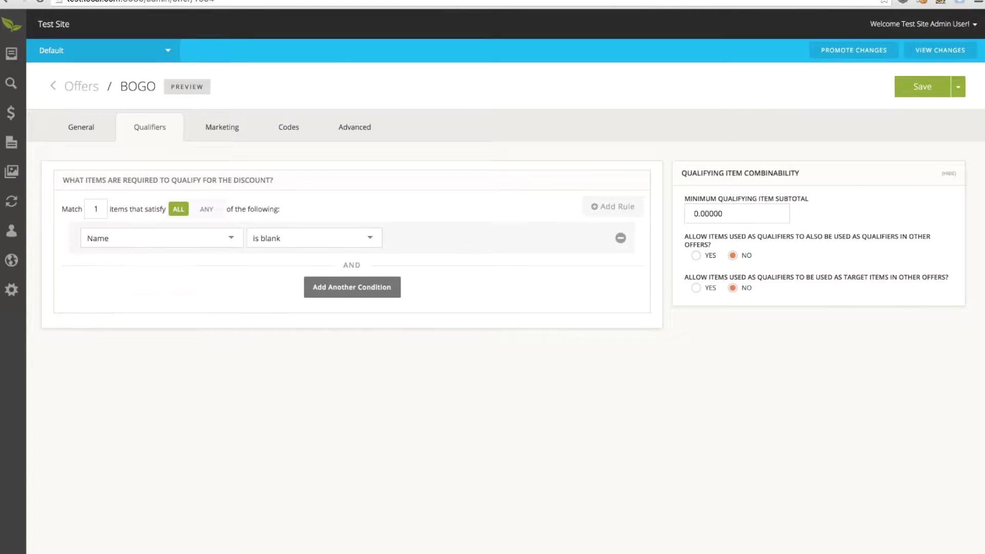
{"action": "left_click", "coordinate": [284, 245]}
{"action": "left_click", "coordinate": [285, 280]}
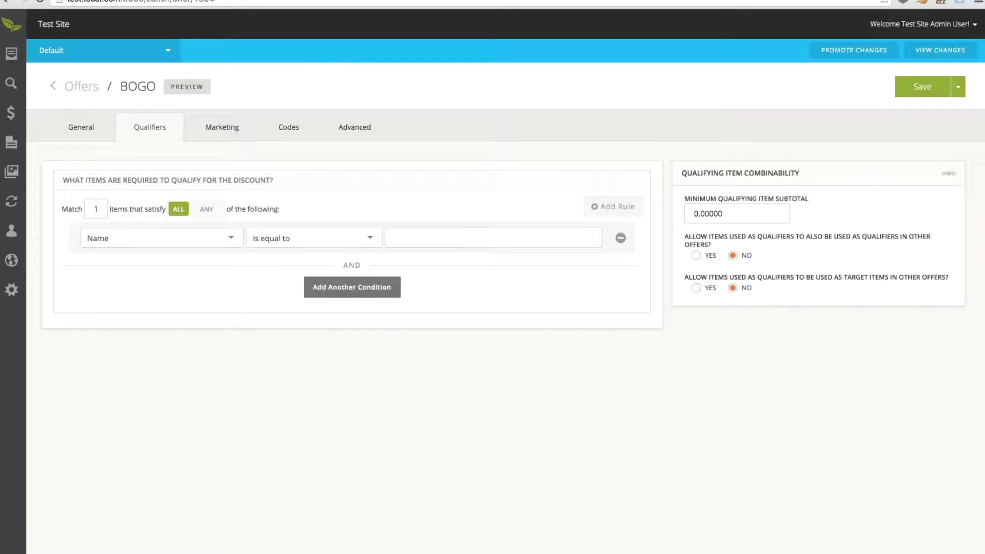
{"action": "type", "text": "Green "}
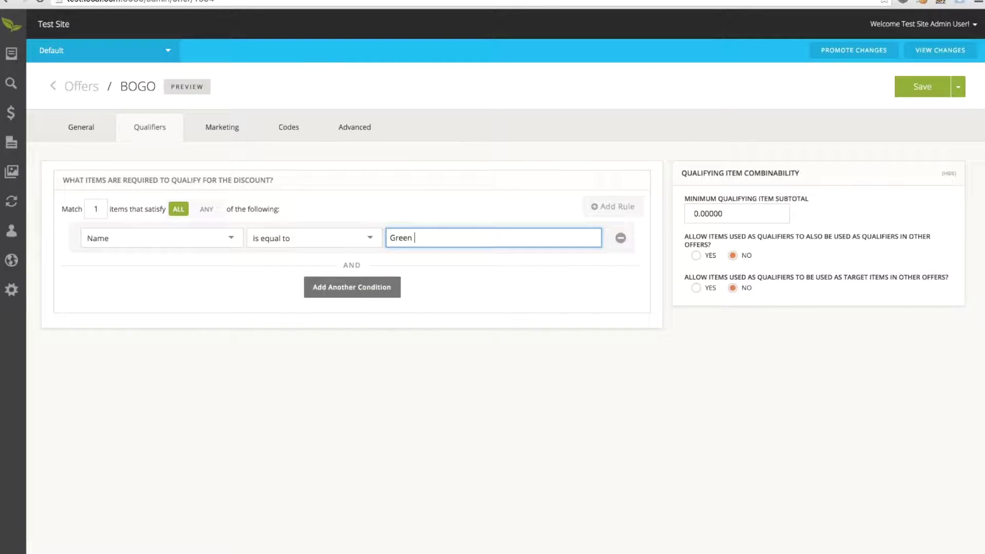
{"action": "type", "text": "Ghost"}
{"action": "left_click", "coordinate": [922, 93]}
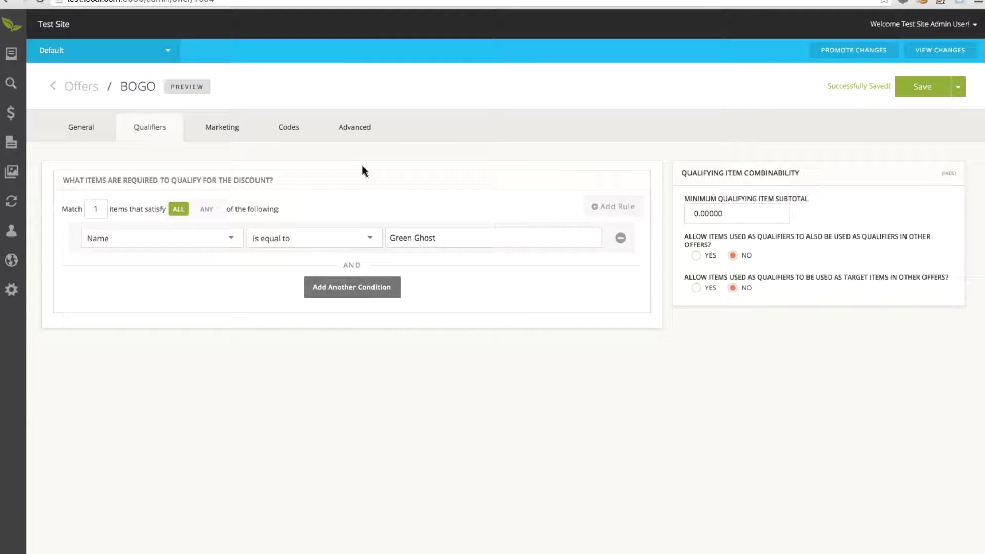
- Add the offer code BOGO to the BOGO offer and save it
{"action": "left_click", "coordinate": [295, 134]}
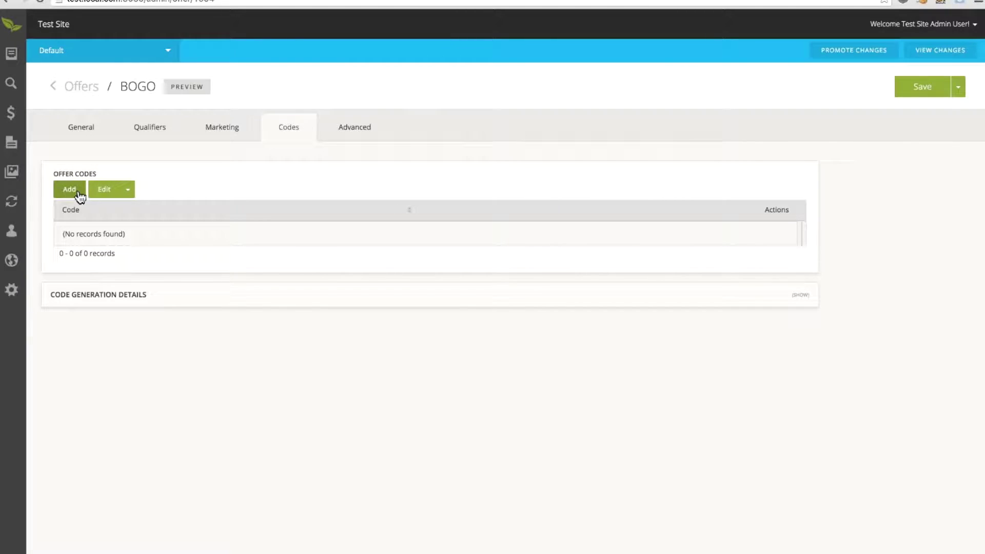
{"action": "left_click", "coordinate": [69, 190]}
{"action": "left_click", "coordinate": [367, 161]}
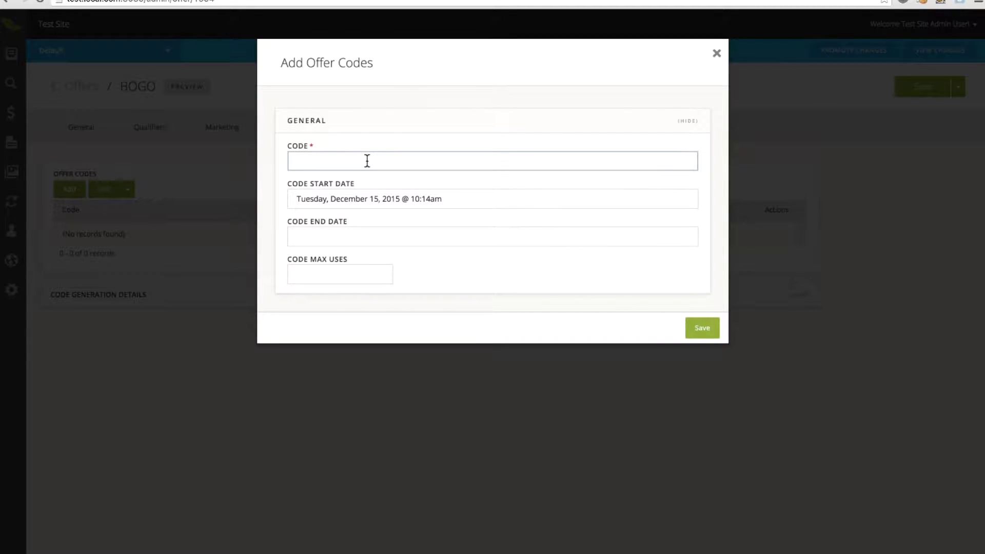
{"action": "type", "text": "BOGO"}
{"action": "left_click", "coordinate": [706, 332]}
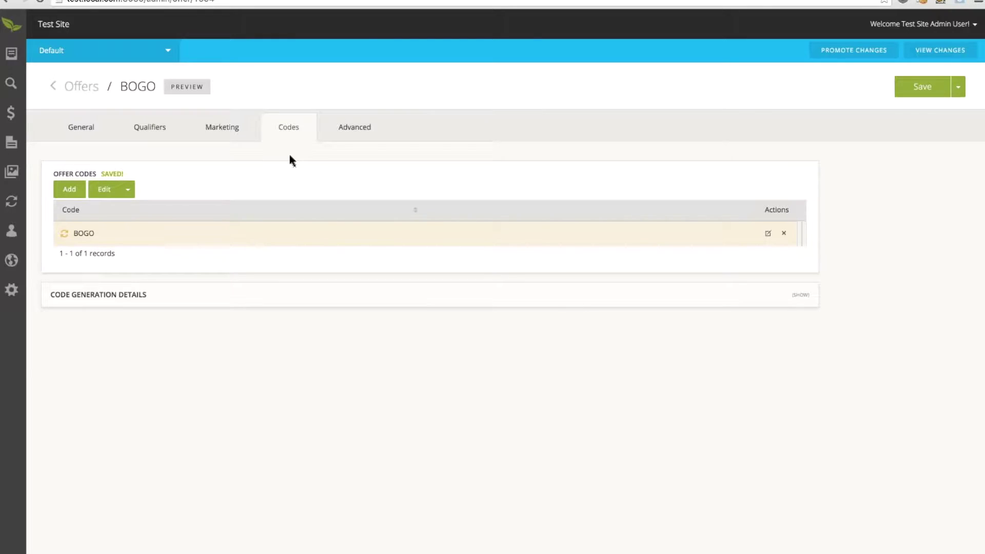
- Preview the BOGO offer on the storefront, add one Green Ghost sauce to the cart and open the cart
{"action": "left_click", "coordinate": [204, 93]}
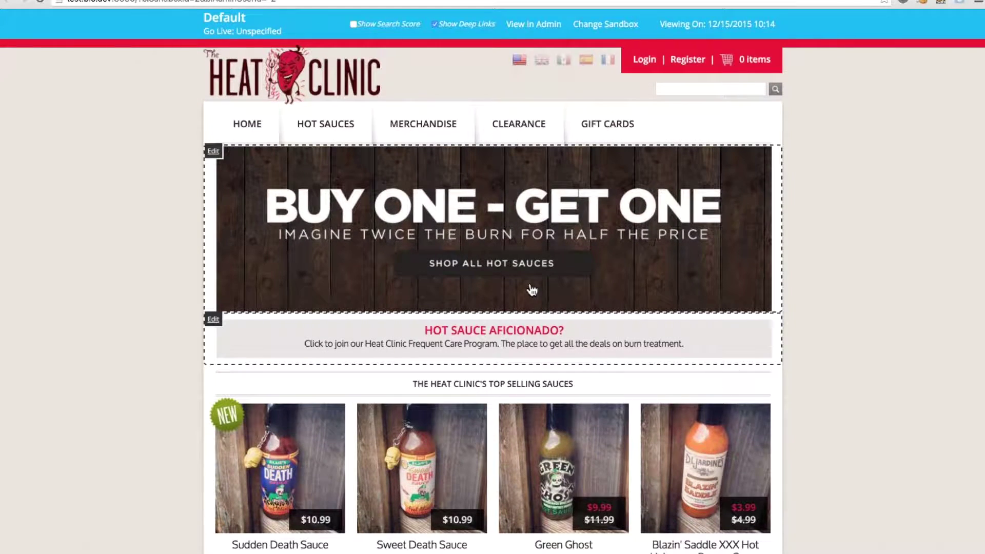
{"action": "scroll", "coordinate": [221, 95], "scroll_direction": "down", "scroll_amount": 2}
{"action": "left_click", "coordinate": [564, 549]}
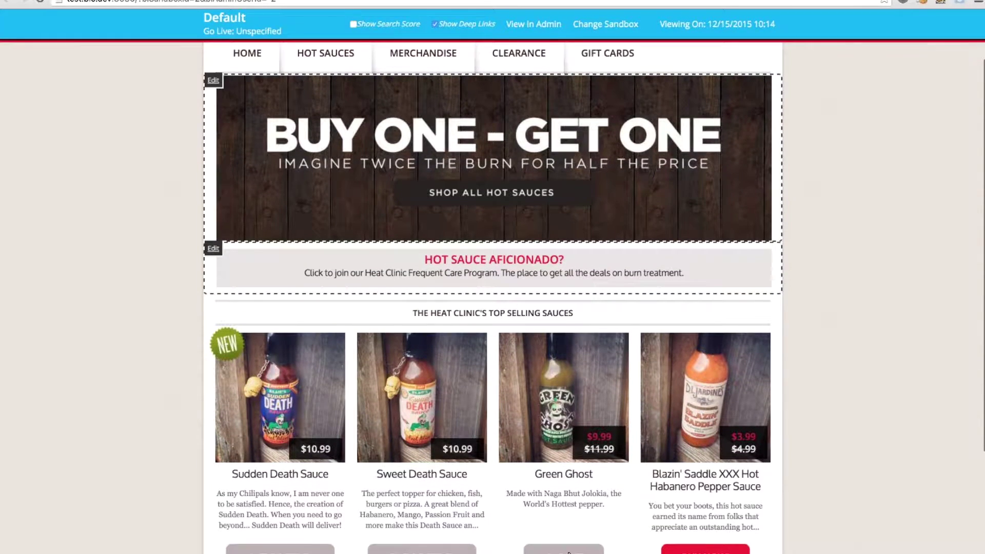
{"action": "scroll", "coordinate": [492, 277], "scroll_direction": "up", "scroll_amount": 3}
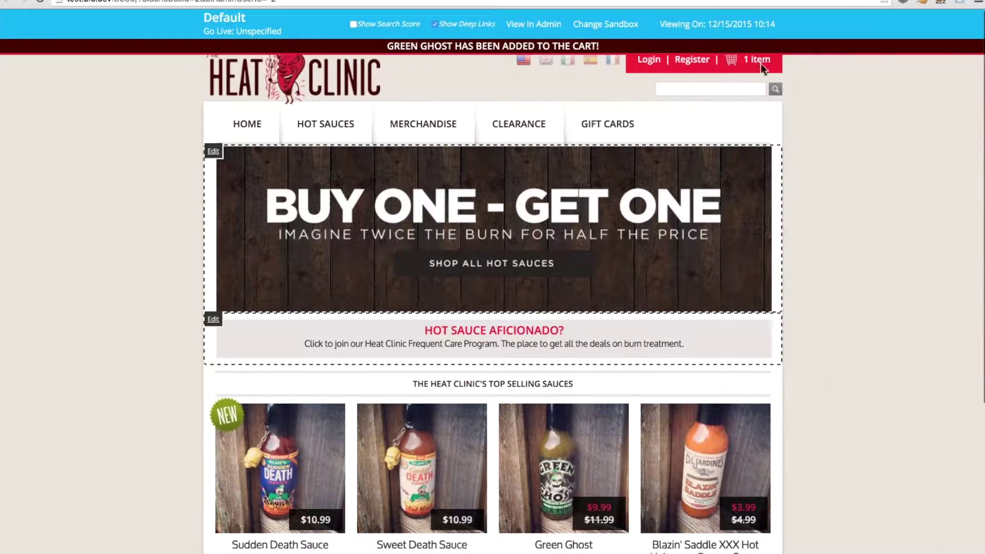
{"action": "left_click", "coordinate": [762, 66]}
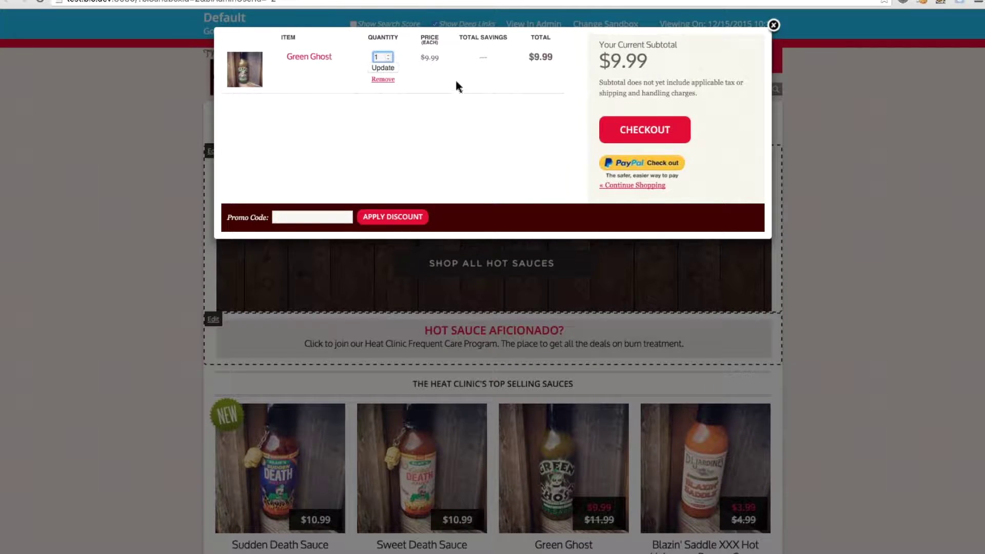
- Update the Green Ghost quantity in the cart to 2 and apply the promo code BOGO
{"action": "key", "text": "BackSpace"}
{"action": "type", "text": "2"}
{"action": "key", "text": "Return"}
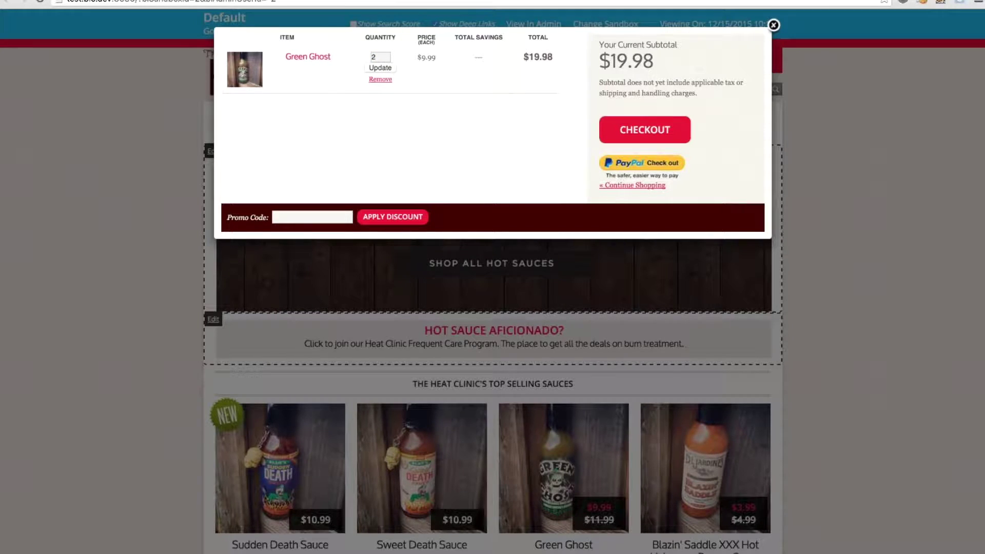
{"action": "left_click", "coordinate": [327, 218]}
{"action": "type", "text": "BOGO"}
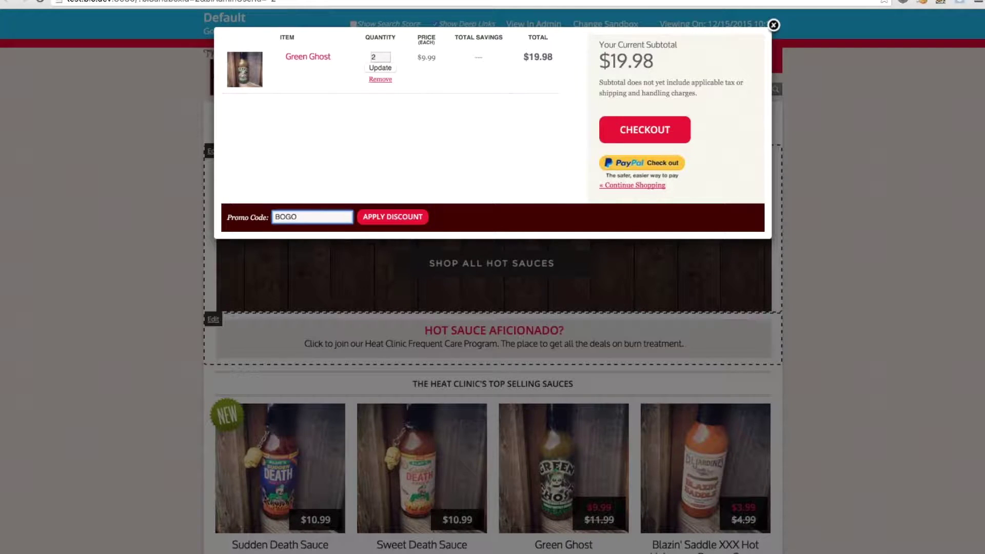
{"action": "left_click", "coordinate": [406, 217]}
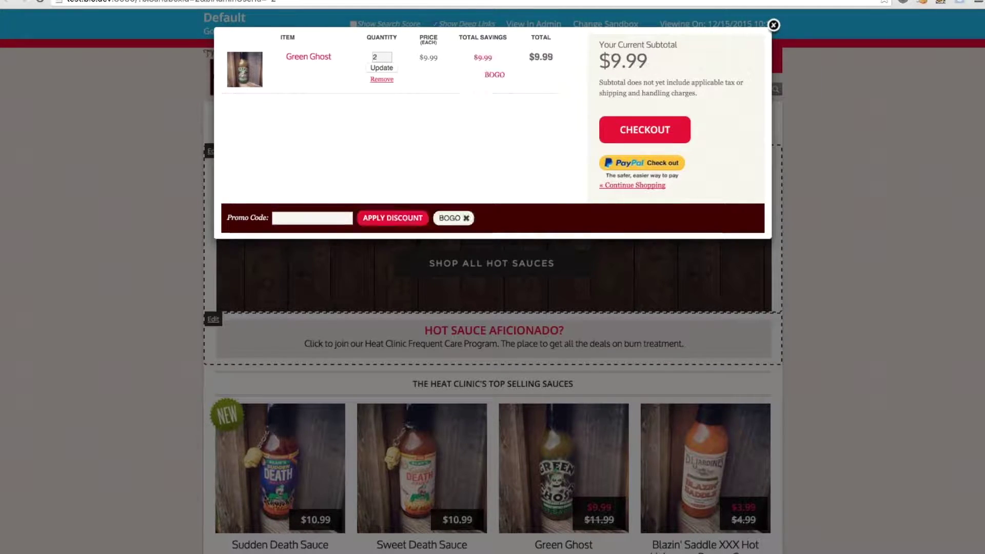
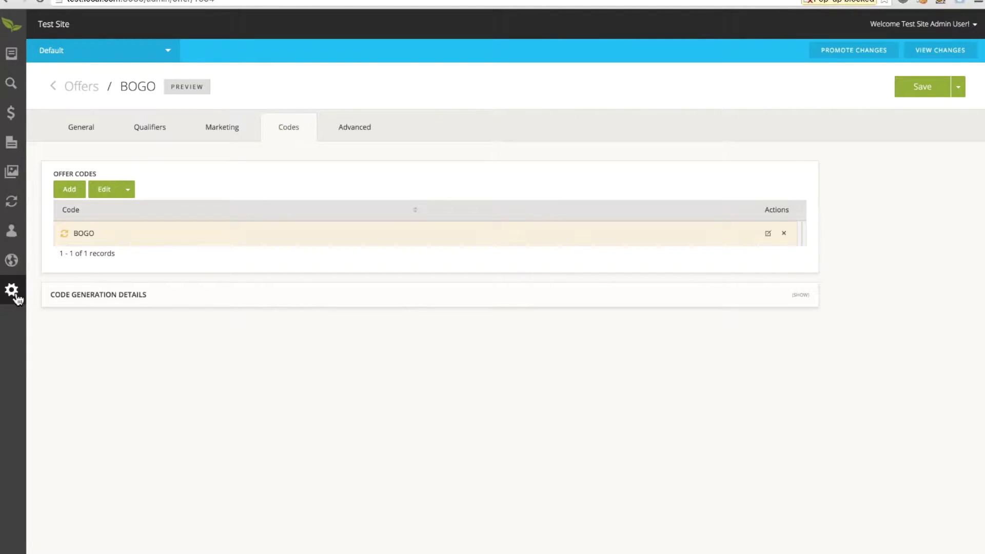
- Open the Loyalty Member custom field for customers and examine its friendly name and available field types
{"action": "left_click", "coordinate": [11, 290]}
{"action": "left_click", "coordinate": [98, 122]}
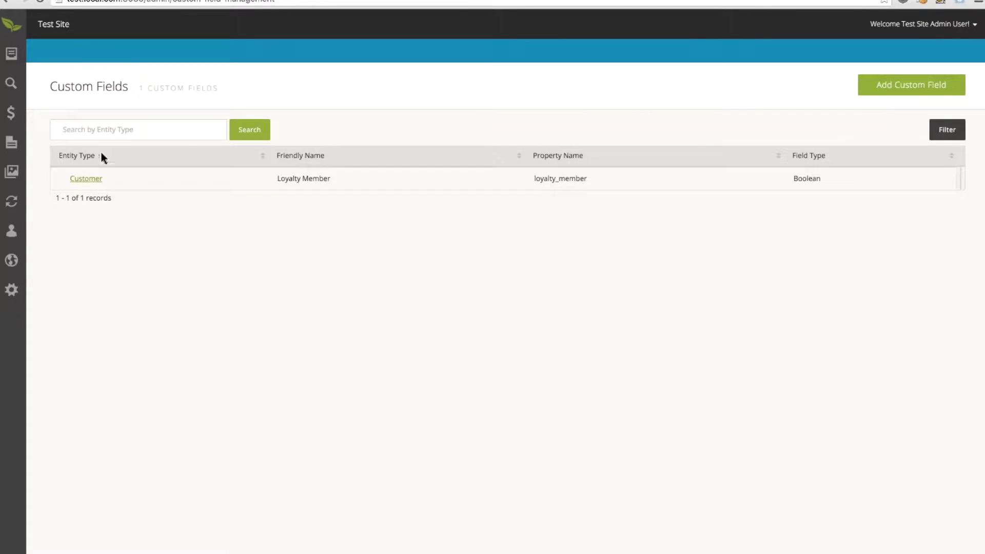
{"action": "left_click", "coordinate": [87, 185]}
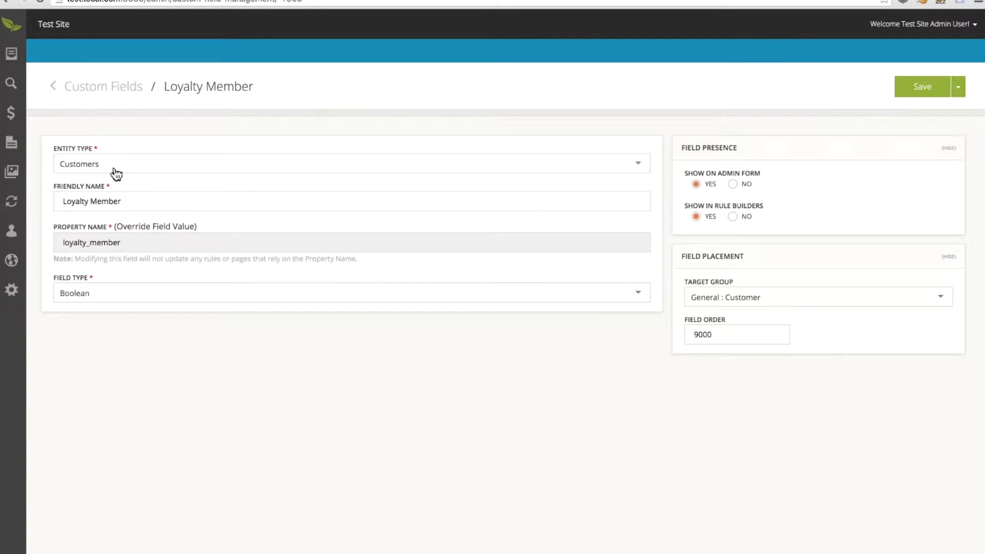
{"action": "triple_click", "coordinate": [112, 200]}
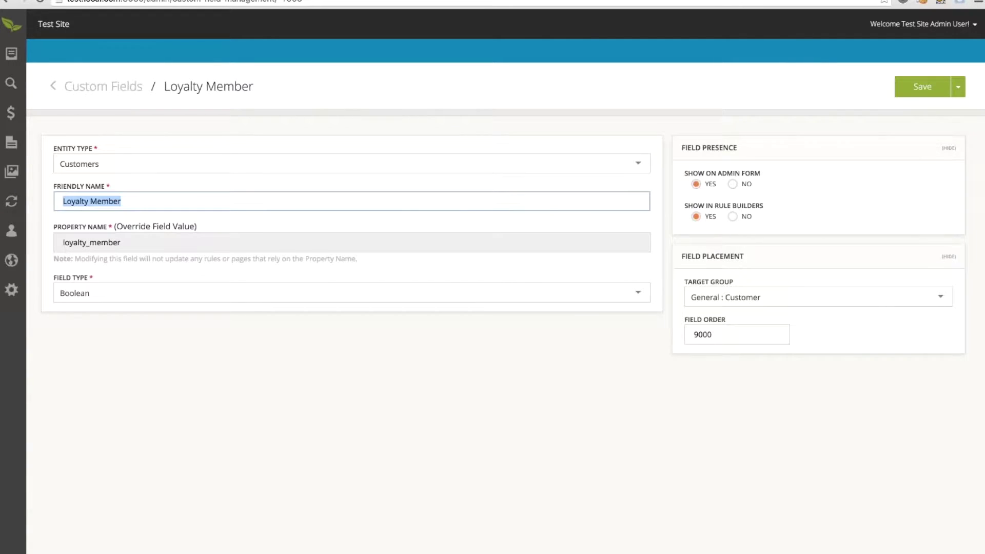
{"action": "left_click", "coordinate": [154, 298]}
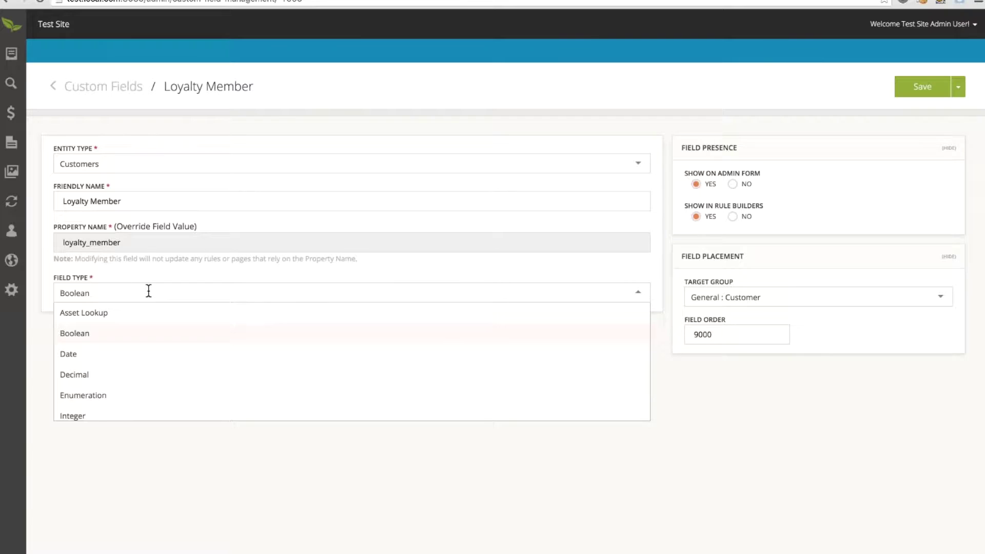
{"action": "left_click", "coordinate": [904, 394]}
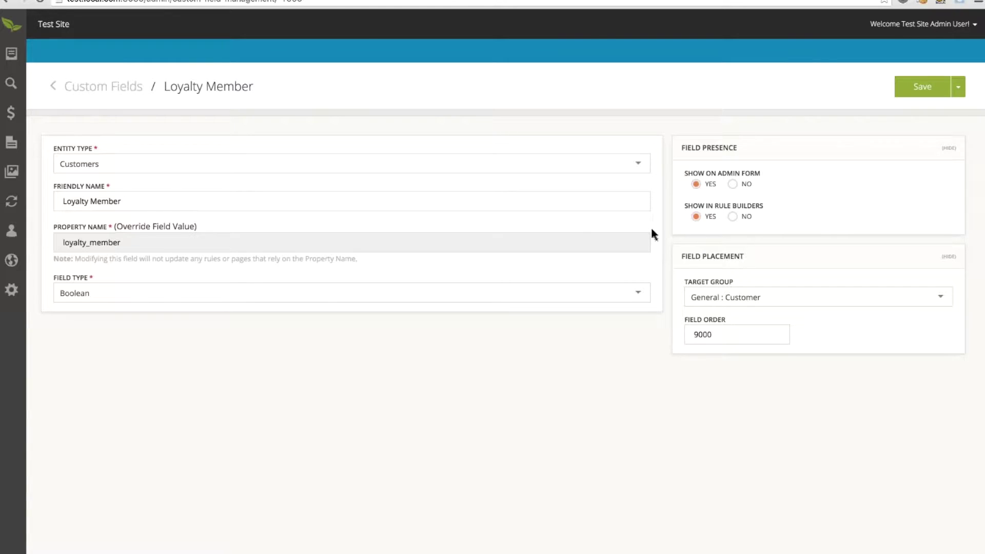
- Open the Loyalty Members customer segment and examine its match rule
{"action": "left_click", "coordinate": [12, 233]}
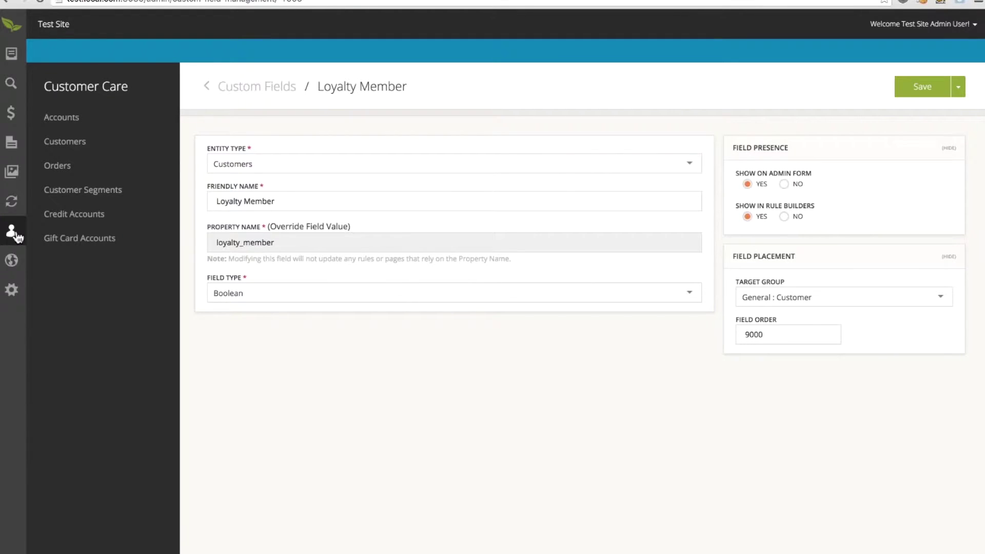
{"action": "left_click", "coordinate": [79, 200]}
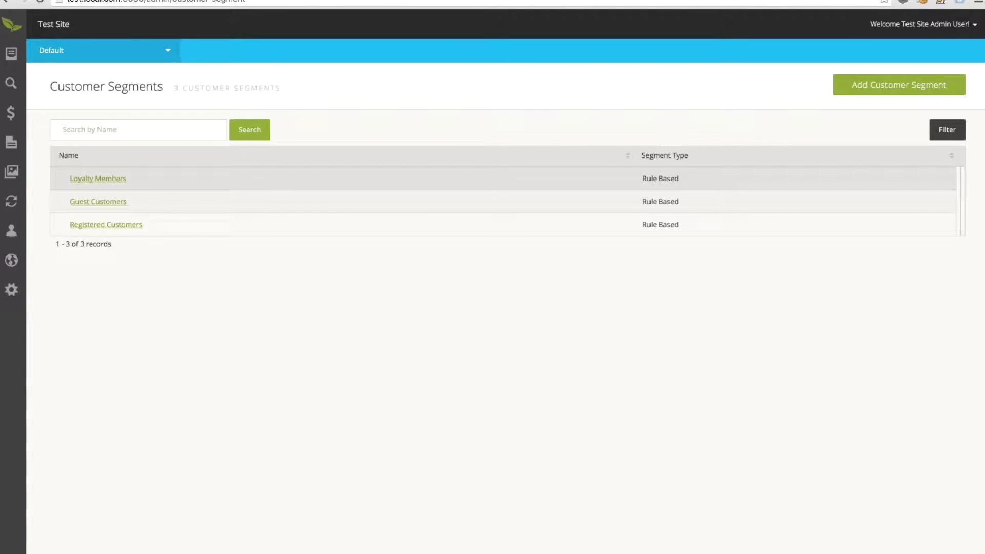
{"action": "left_click", "coordinate": [98, 178]}
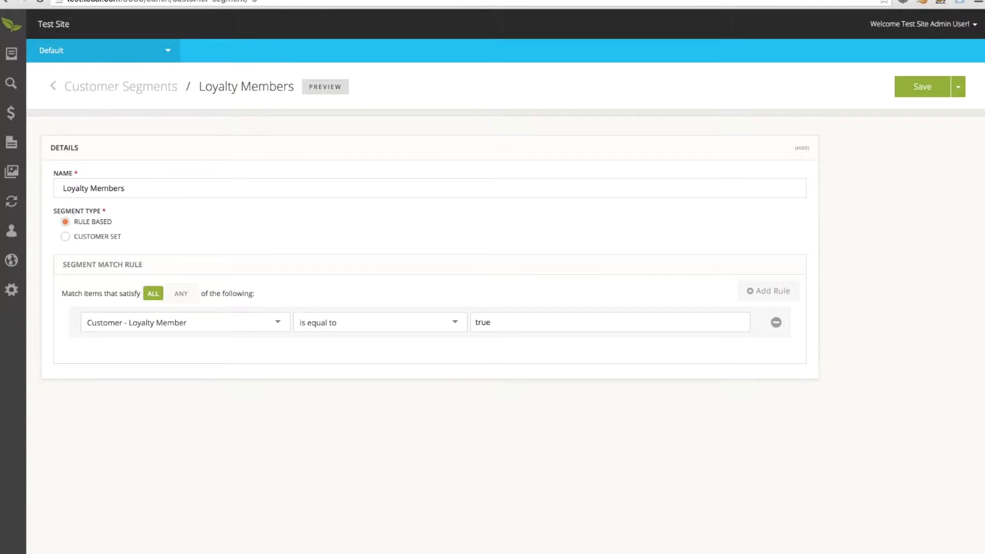
- Restrict the Percent Off offer to the Loyalty Members customer segment
{"action": "left_click", "coordinate": [19, 125]}
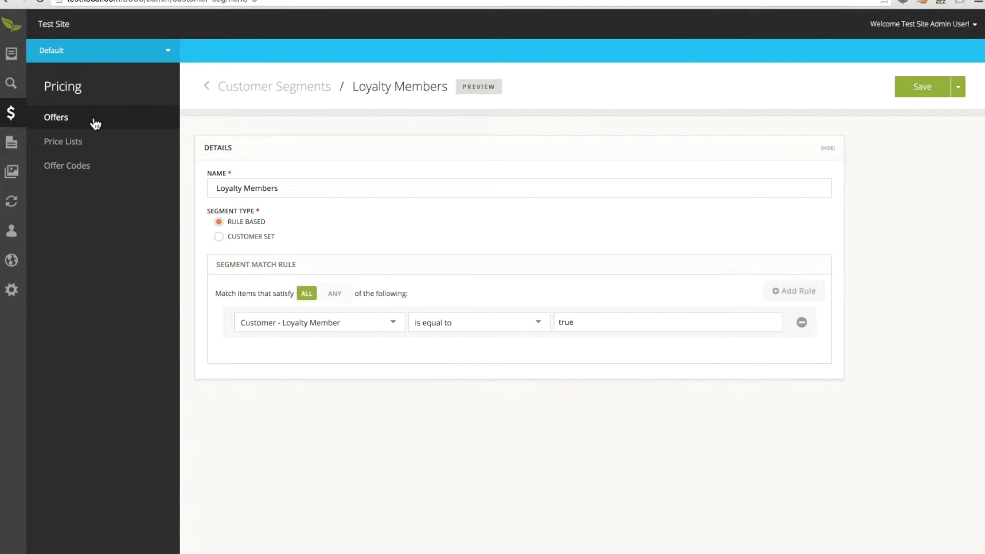
{"action": "left_click", "coordinate": [95, 123]}
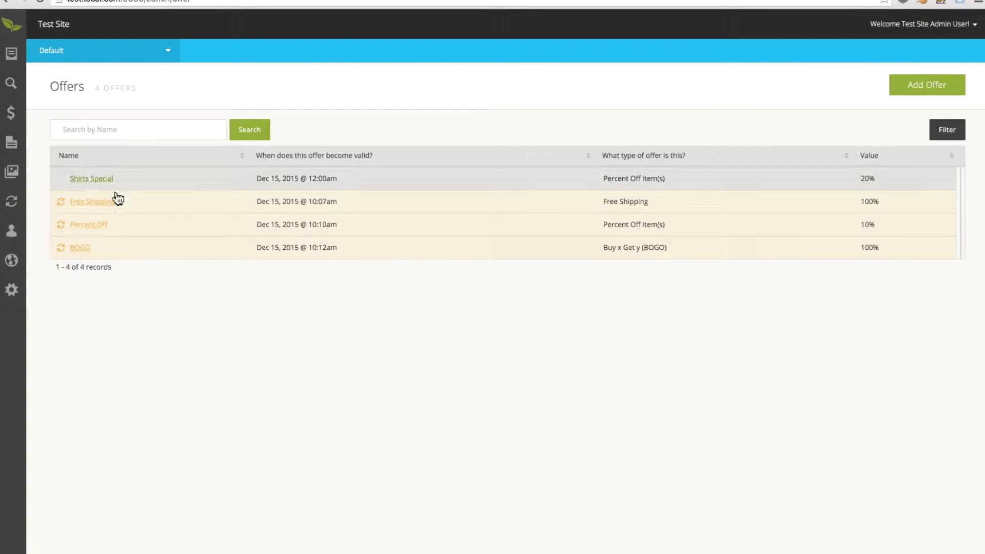
{"action": "left_click", "coordinate": [93, 225]}
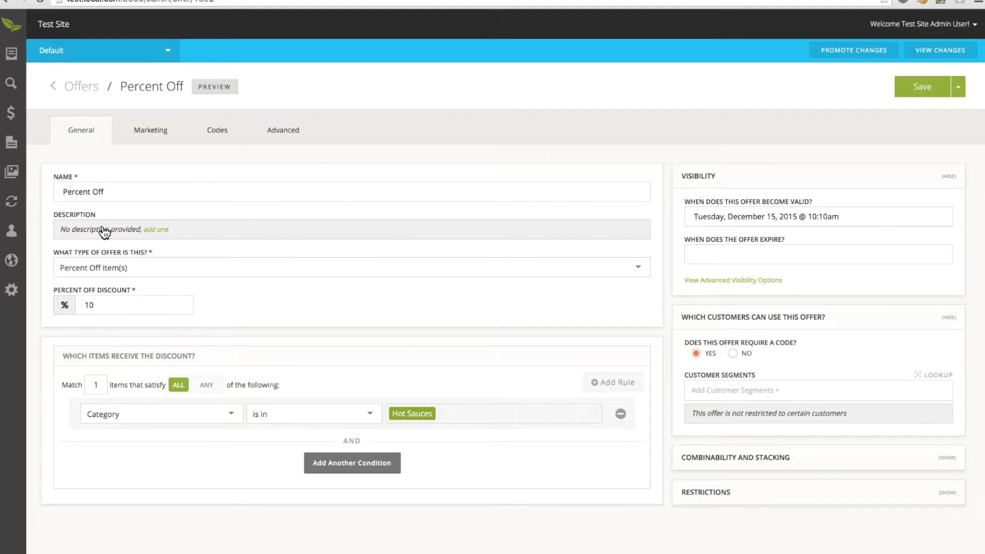
{"action": "left_click", "coordinate": [731, 393]}
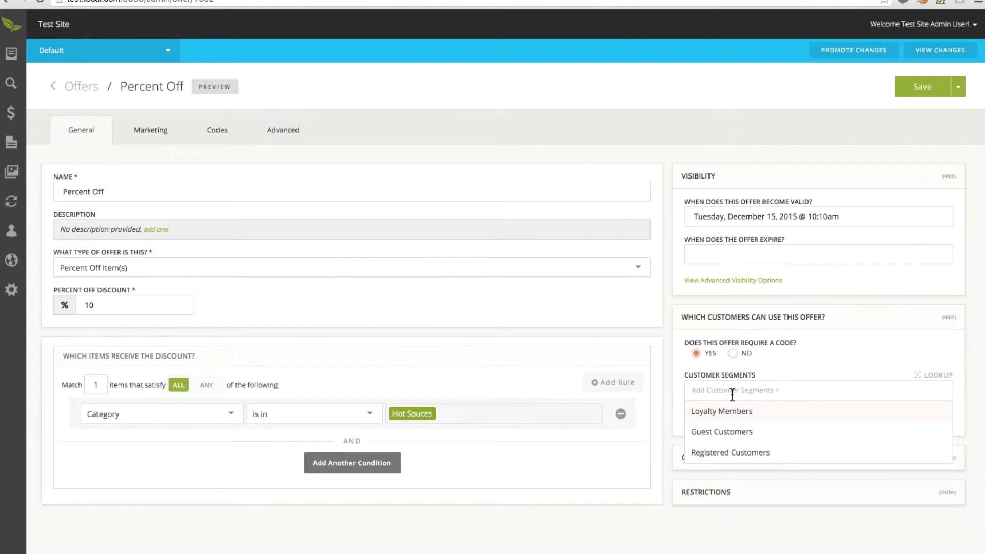
{"action": "left_click", "coordinate": [739, 416]}
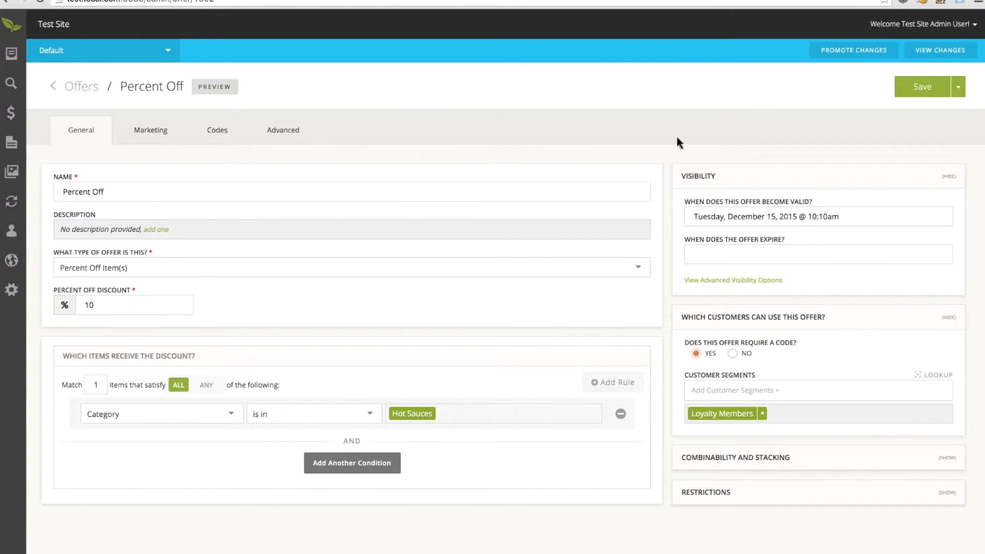
- Promote the Percent Off offer's changes and approve them with the Deploy immediately option
{"action": "left_click", "coordinate": [847, 61]}
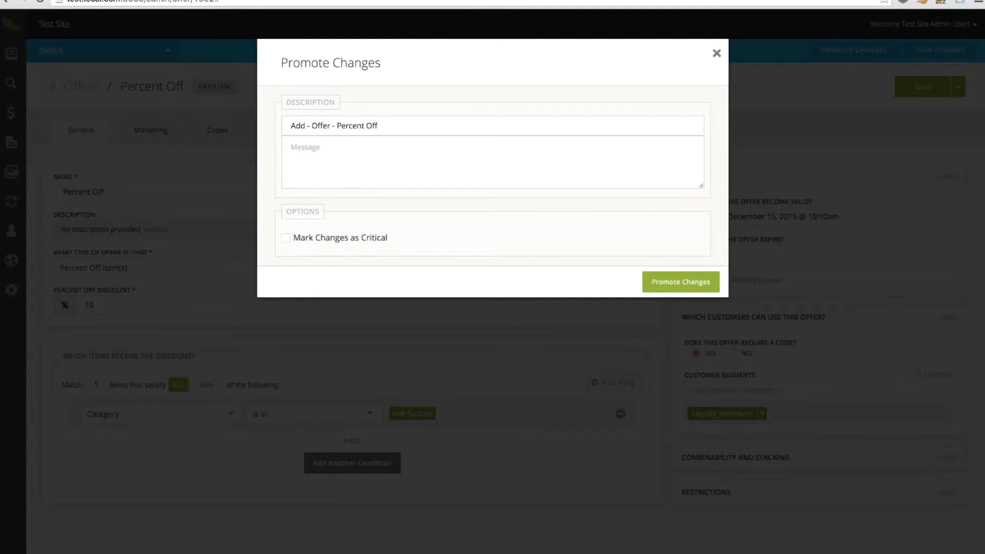
{"action": "left_click", "coordinate": [681, 281]}
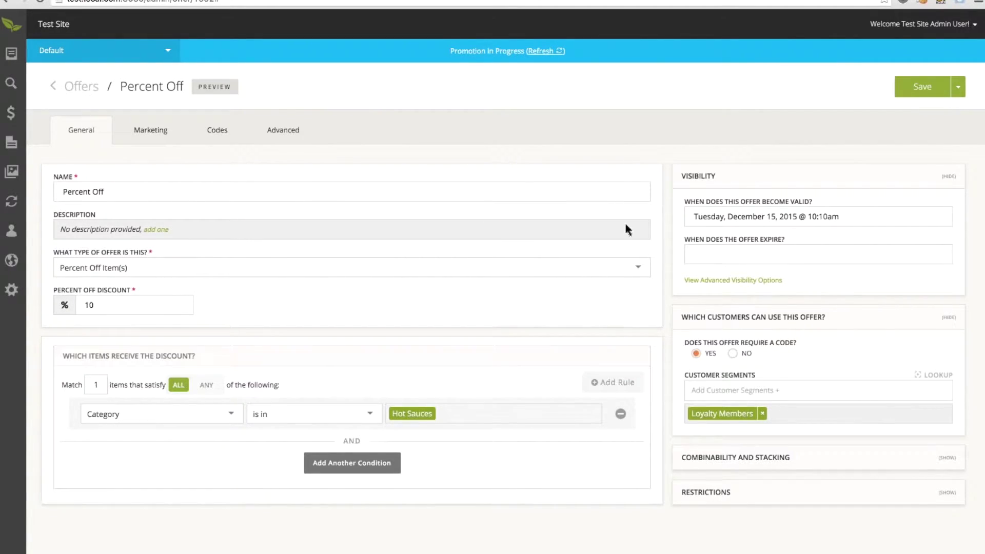
{"action": "left_click", "coordinate": [555, 52]}
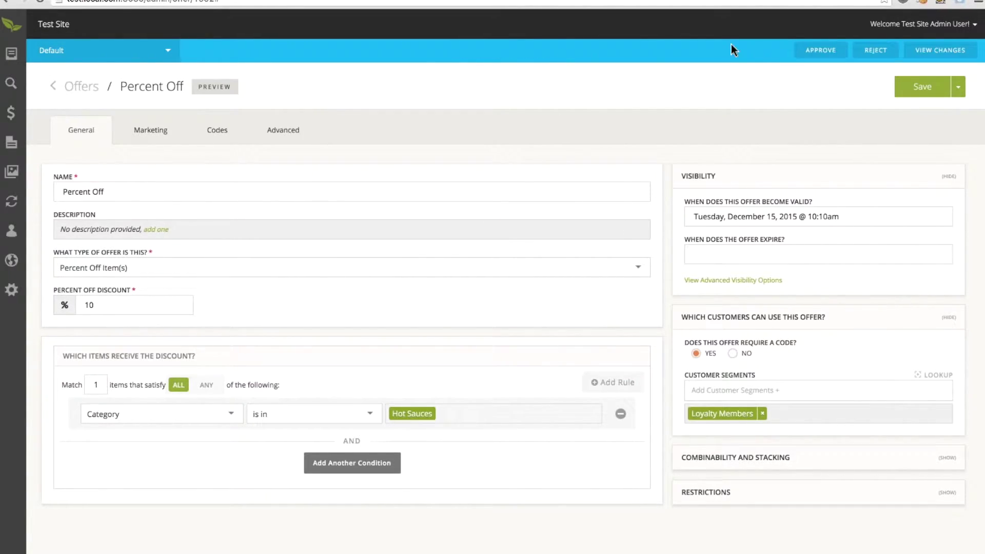
{"action": "left_click", "coordinate": [820, 52]}
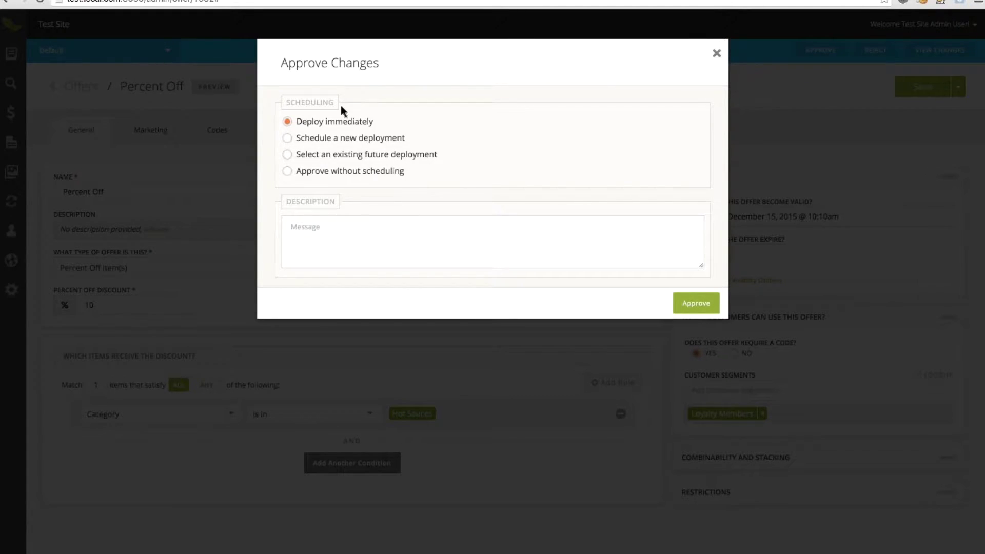
{"action": "left_click", "coordinate": [697, 303]}
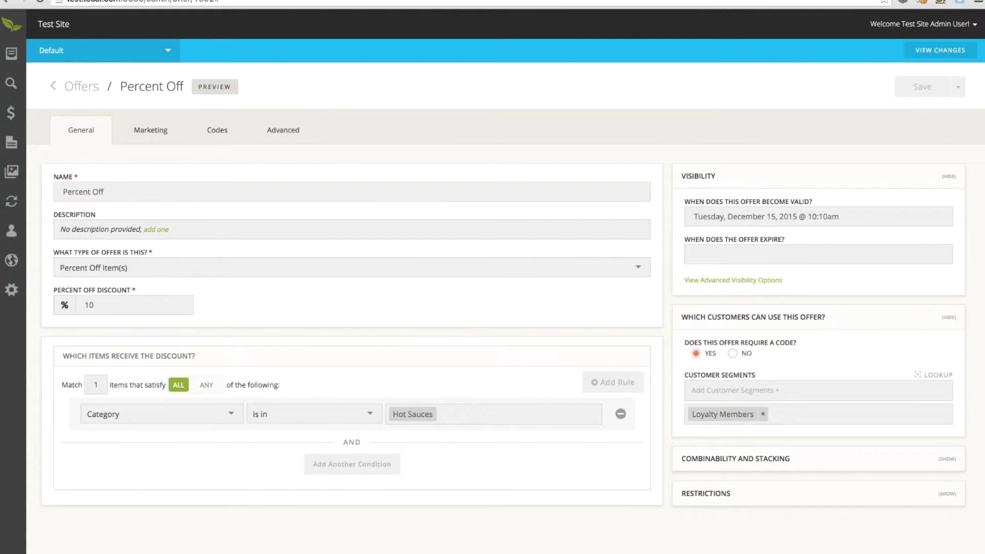
- Open the second listed customer's record and go to the storefront as that customer
{"action": "left_click", "coordinate": [12, 241]}
{"action": "left_click", "coordinate": [110, 145]}
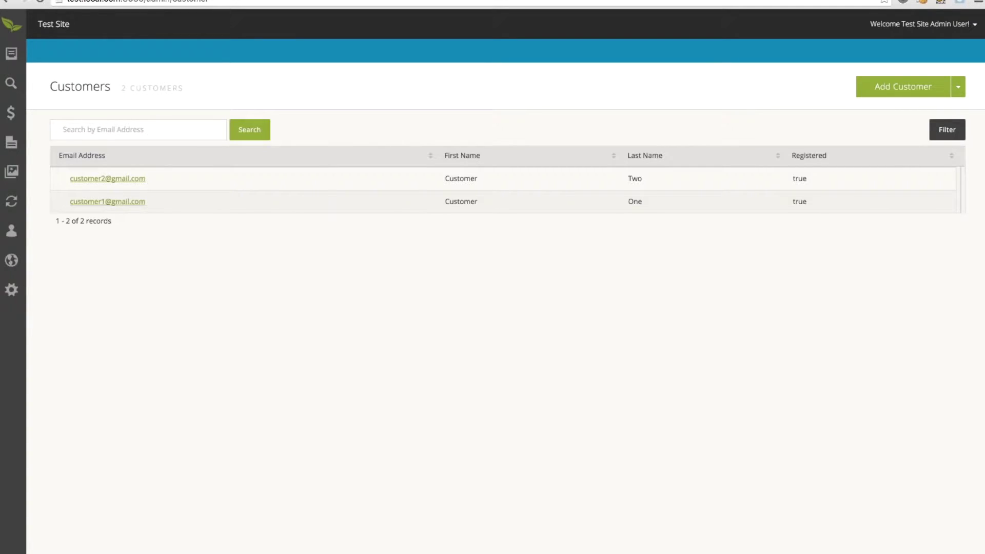
{"action": "left_click", "coordinate": [132, 205]}
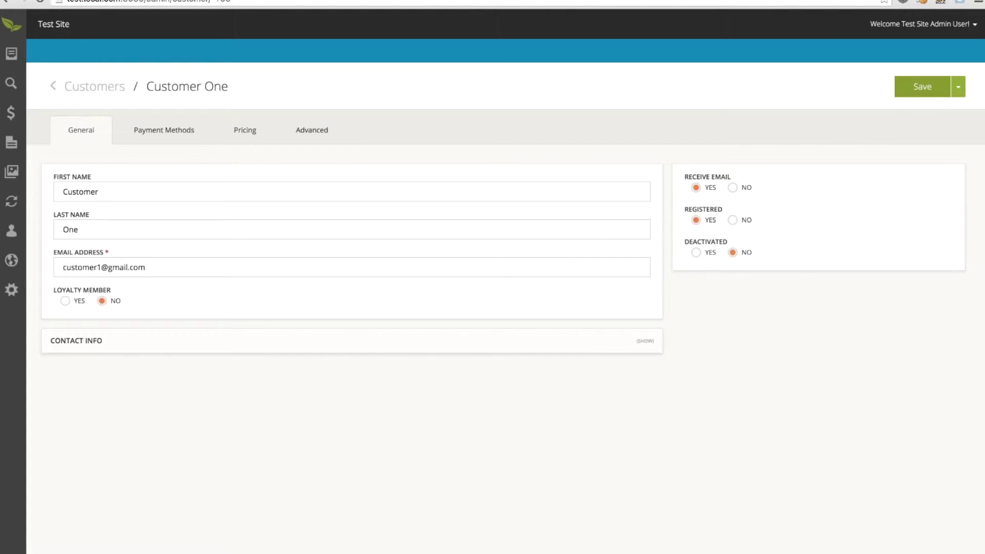
{"action": "left_click", "coordinate": [958, 89]}
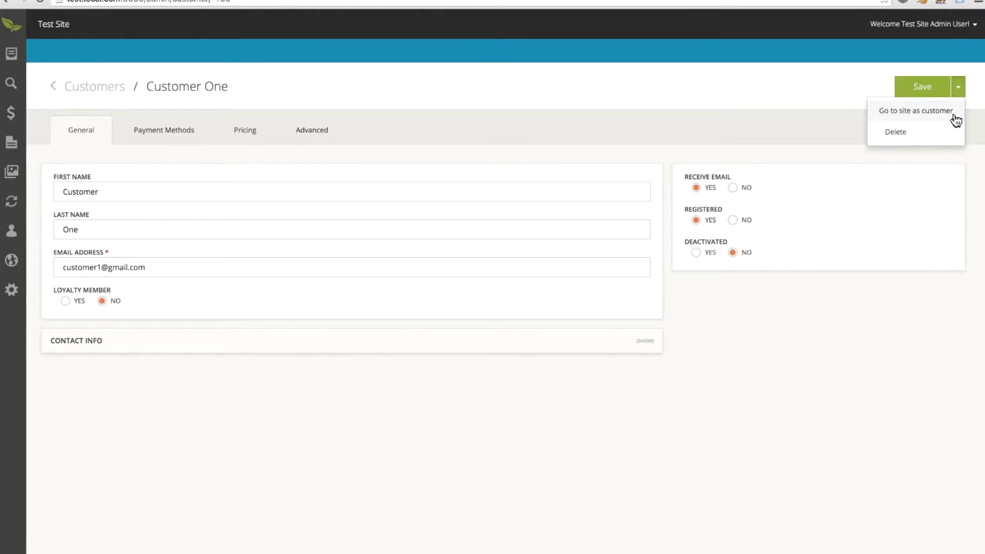
{"action": "left_click", "coordinate": [915, 111]}
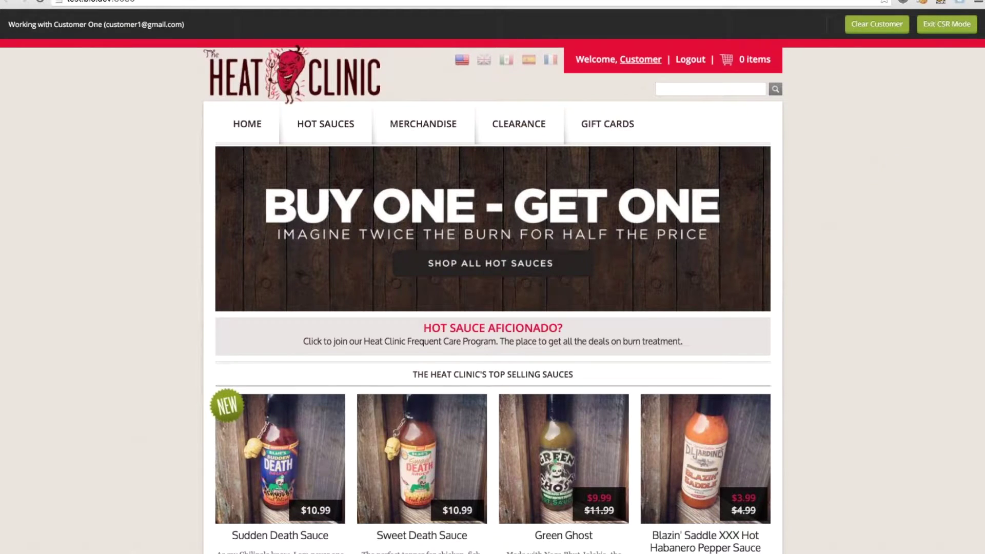
- Add one Green Ghost sauce to the customer's cart and apply the promo code PERCENT there
{"action": "scroll", "coordinate": [735, 254], "scroll_direction": "down", "scroll_amount": 3}
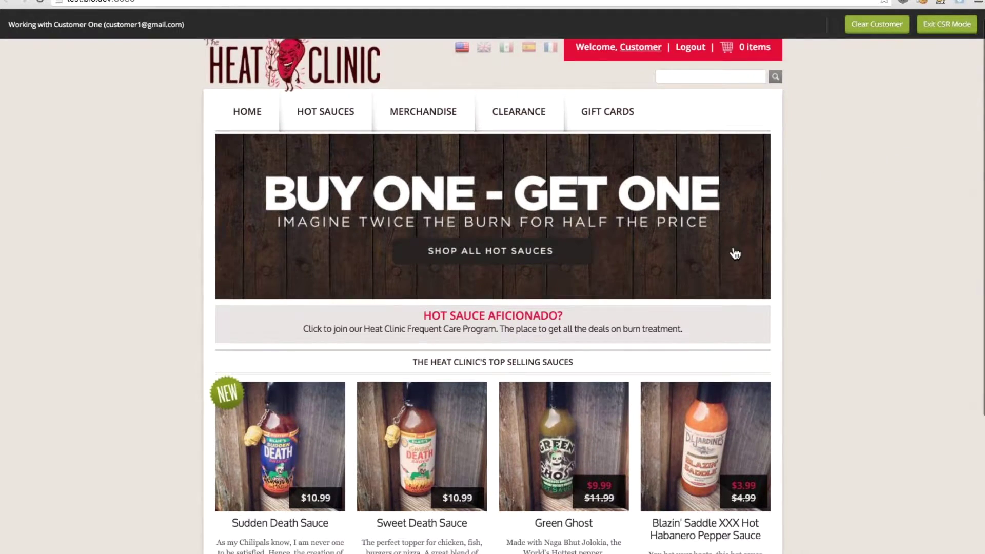
{"action": "scroll", "coordinate": [734, 254], "scroll_direction": "up", "scroll_amount": 2}
{"action": "scroll", "coordinate": [735, 254], "scroll_direction": "down", "scroll_amount": 5}
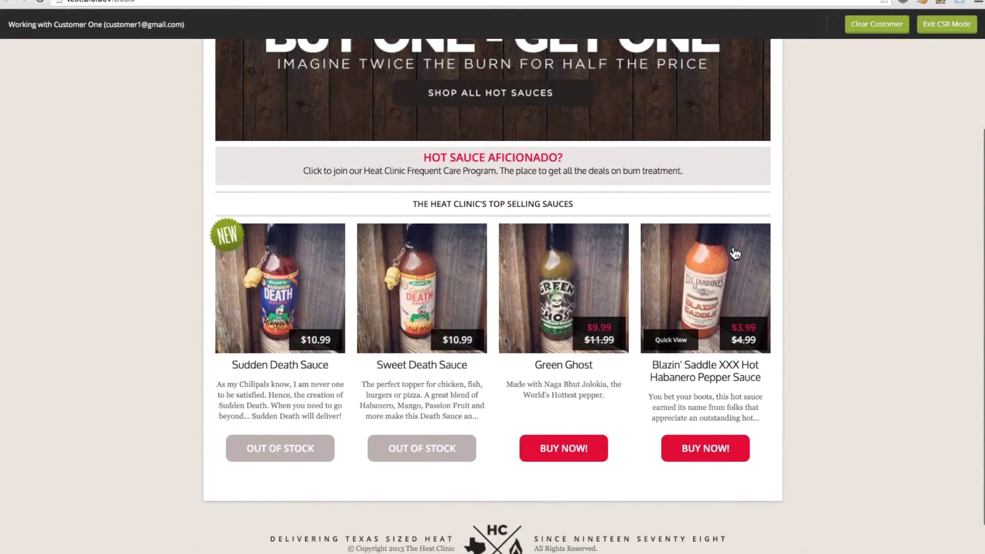
{"action": "left_click", "coordinate": [569, 454]}
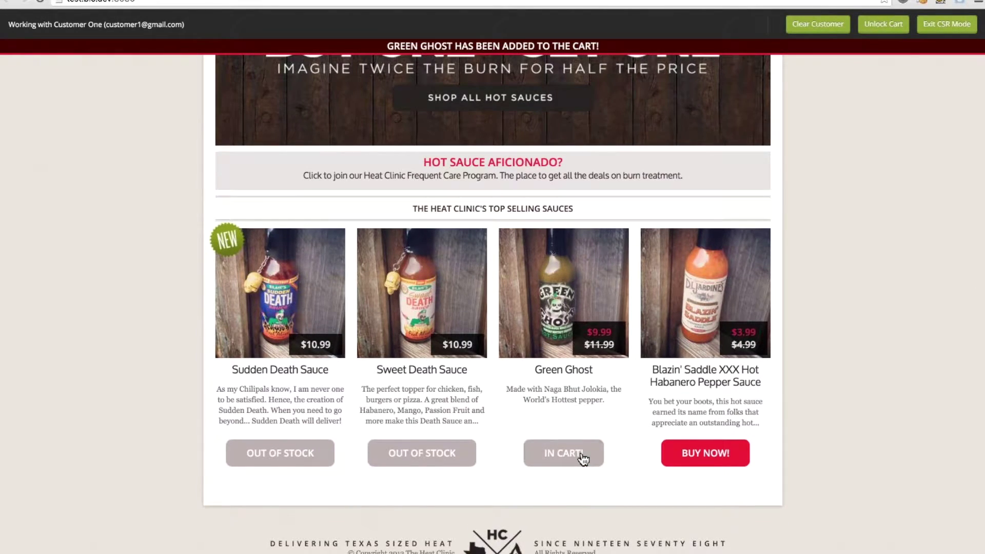
{"action": "scroll", "coordinate": [585, 457], "scroll_direction": "up", "scroll_amount": 5}
{"action": "scroll", "coordinate": [759, 73], "scroll_direction": "up", "scroll_amount": 1}
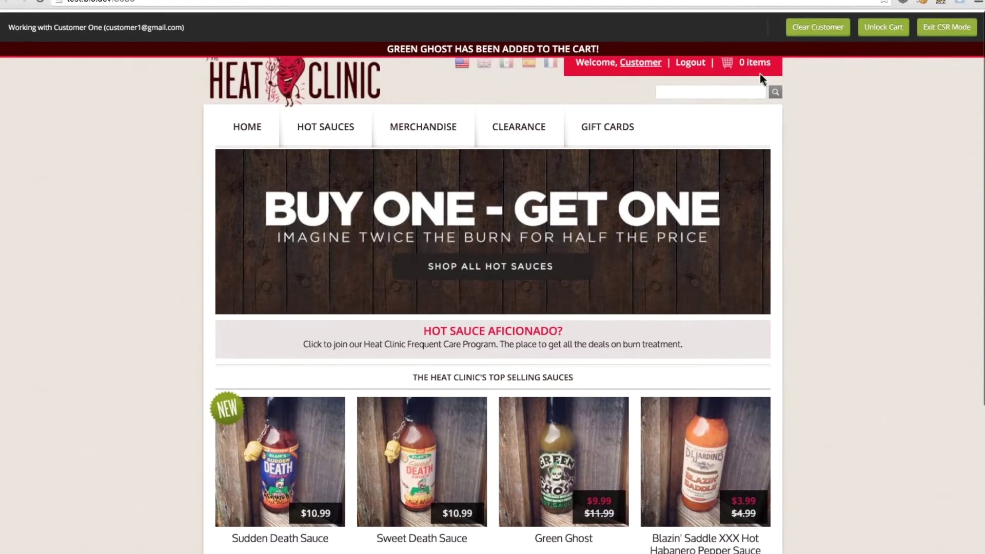
{"action": "left_click", "coordinate": [753, 61]}
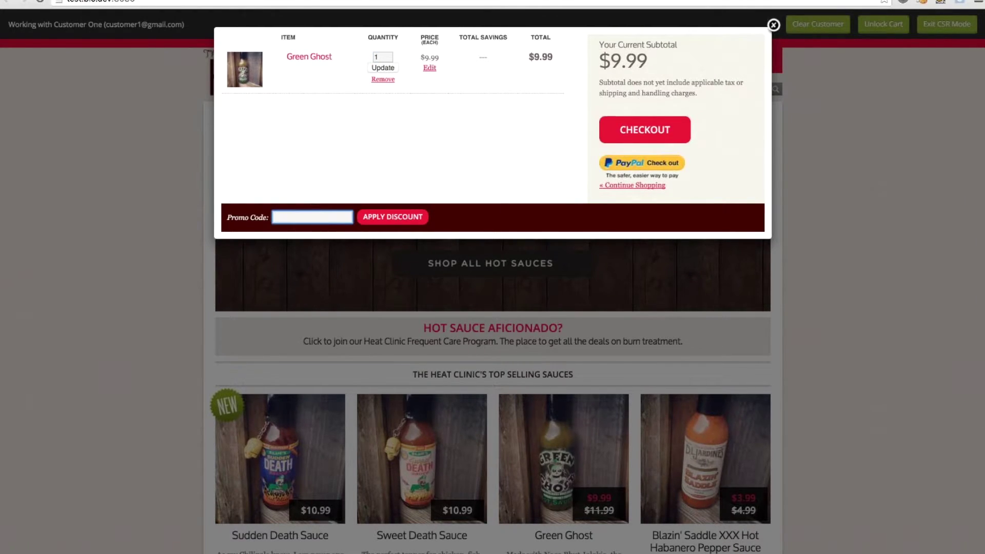
{"action": "type", "text": "PERCENT"}
{"action": "left_click", "coordinate": [384, 219]}
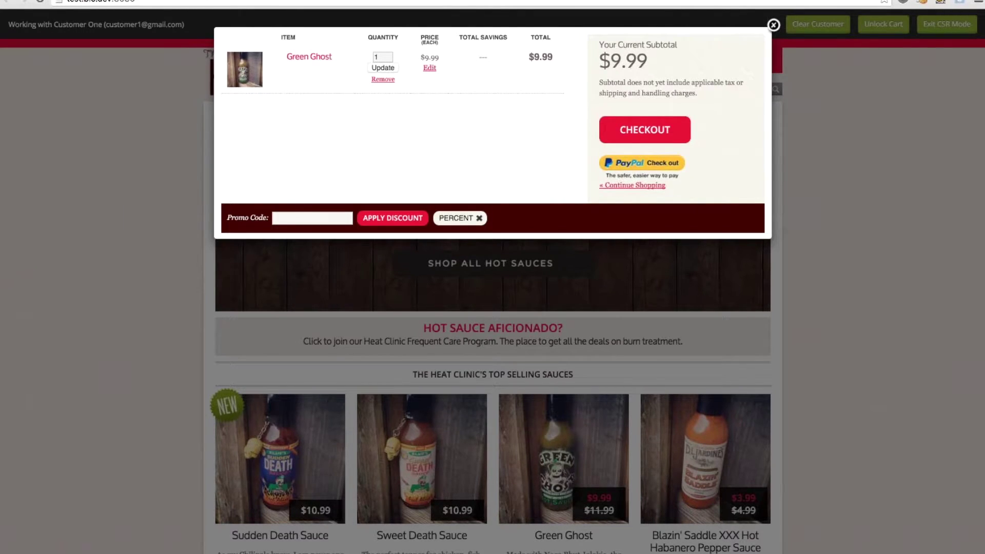
- Return to the customer's admin record, set Loyalty Member to Yes, and save it
{"action": "key", "text": "ctrl+Tab"}
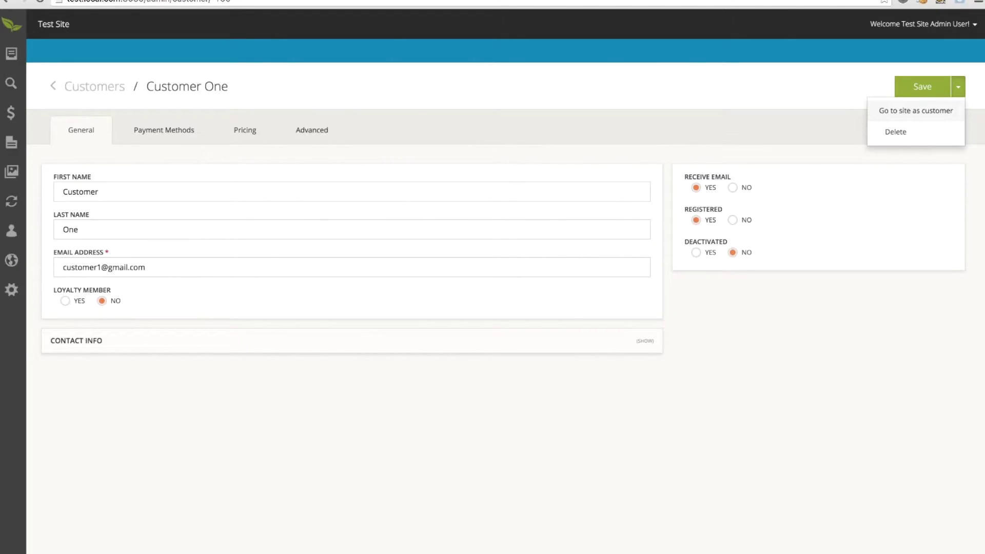
{"action": "left_click", "coordinate": [77, 307]}
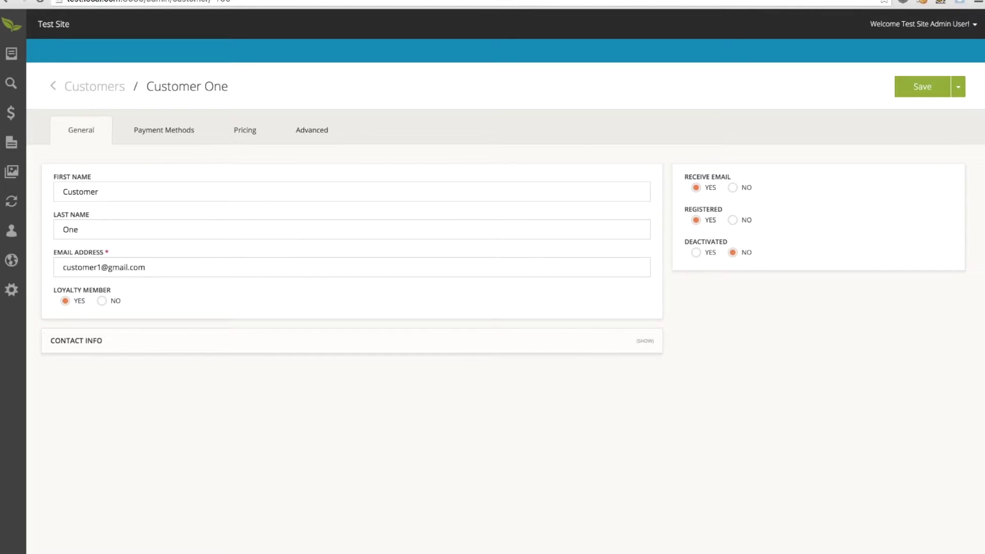
{"action": "left_click", "coordinate": [911, 96]}
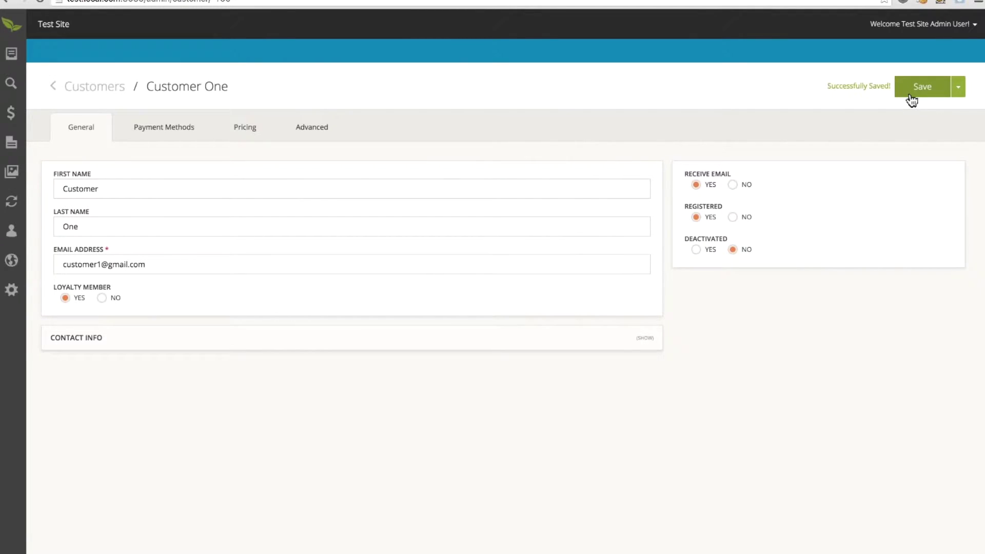
- Go to the storefront as the loyalty customer and add one Green Ghost sauce to the cart
{"action": "left_click", "coordinate": [959, 91]}
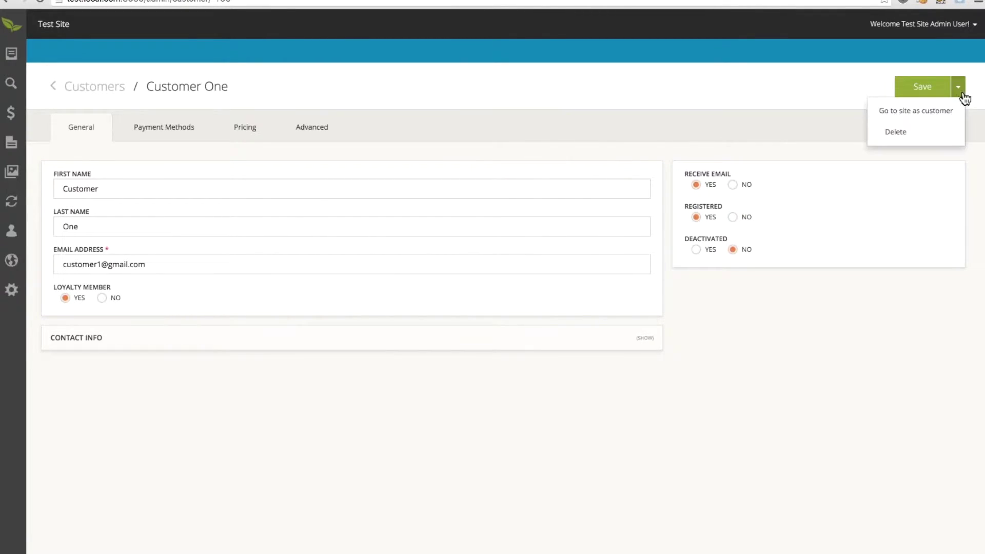
{"action": "left_click", "coordinate": [936, 118]}
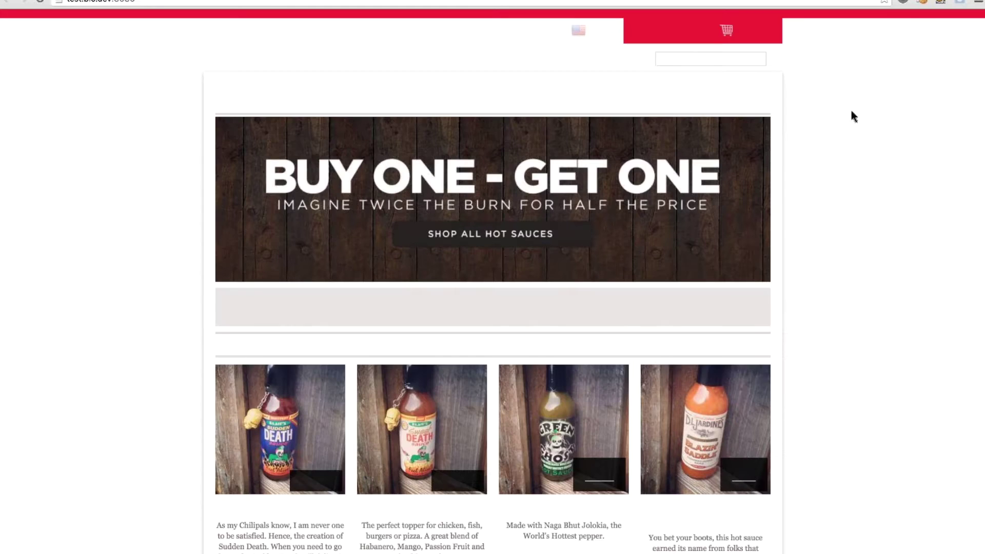
{"action": "scroll", "coordinate": [492, 295], "scroll_direction": "down", "scroll_amount": 1}
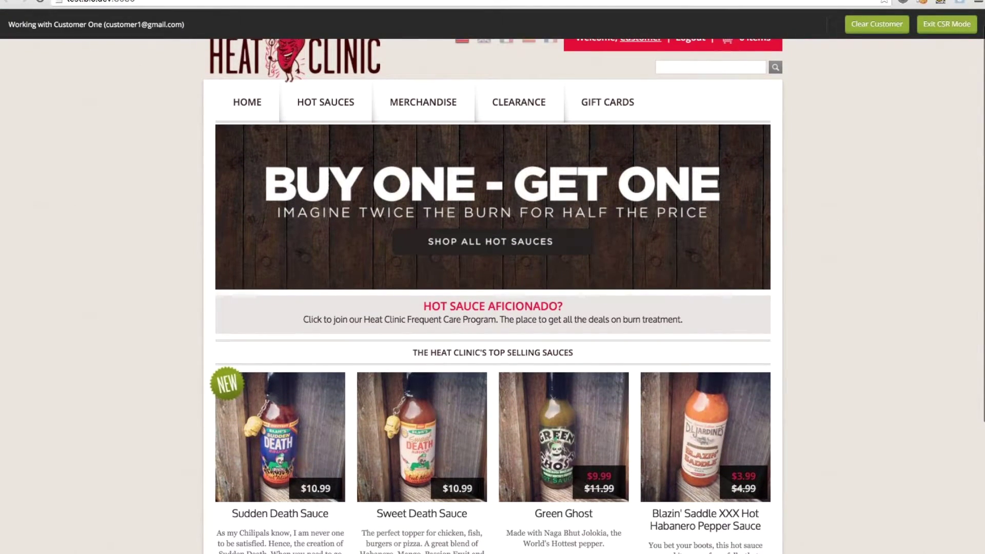
{"action": "scroll", "coordinate": [563, 513], "scroll_direction": "down", "scroll_amount": 2}
{"action": "left_click", "coordinate": [563, 548]}
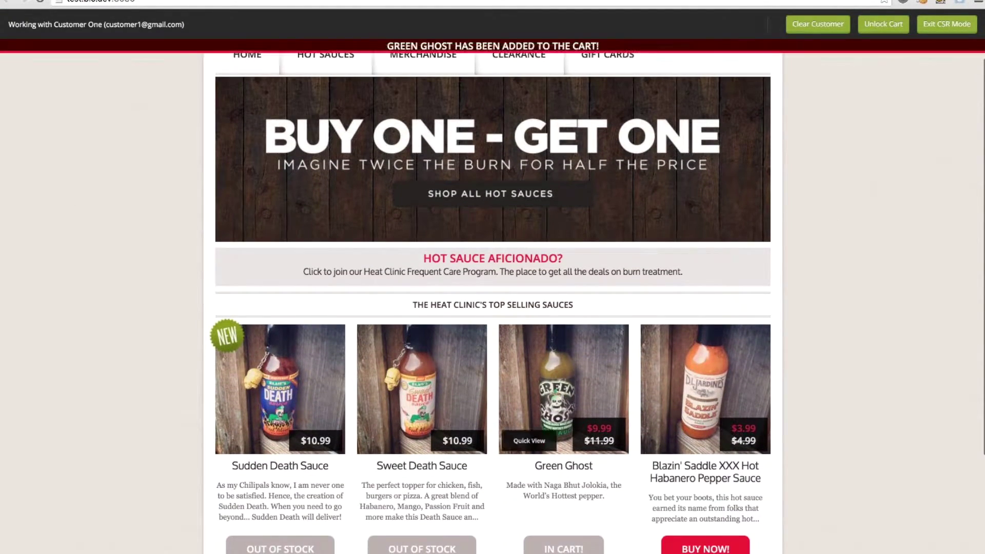
- Open the loyalty customer's cart and apply the promo code PERCENT to the order
{"action": "scroll", "coordinate": [563, 538], "scroll_direction": "up", "scroll_amount": 3}
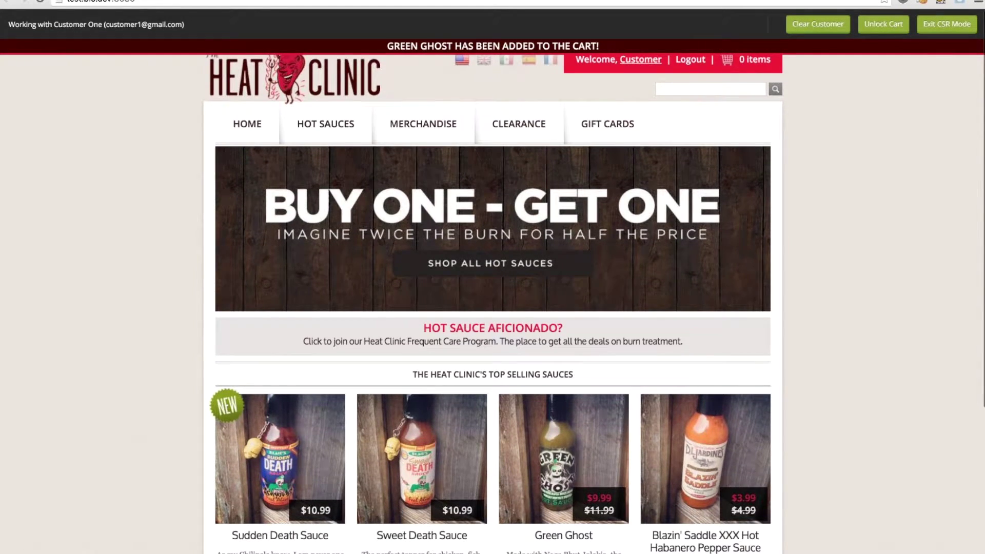
{"action": "left_click", "coordinate": [753, 60]}
{"action": "left_click", "coordinate": [326, 219]}
{"action": "type", "text": "PERCENT"}
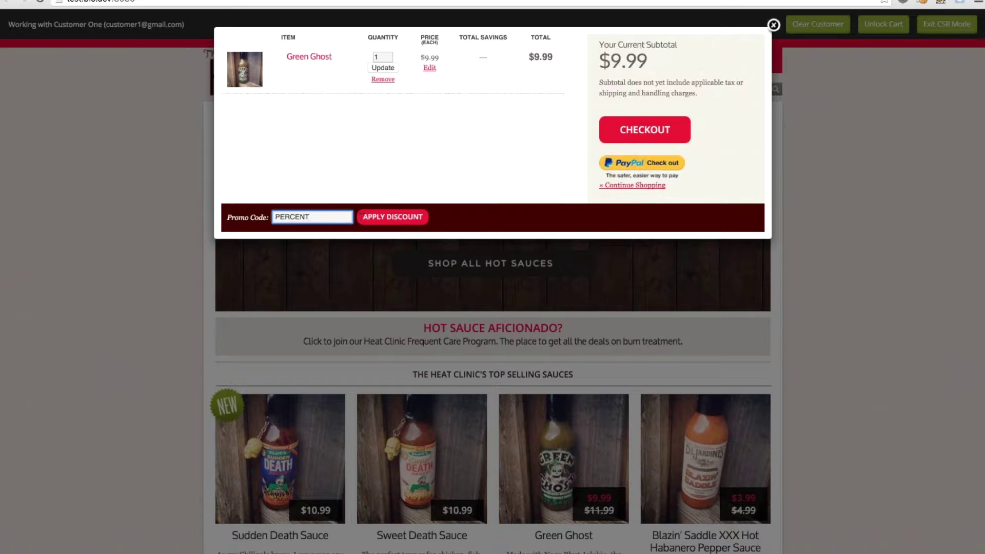
{"action": "left_click", "coordinate": [395, 222]}
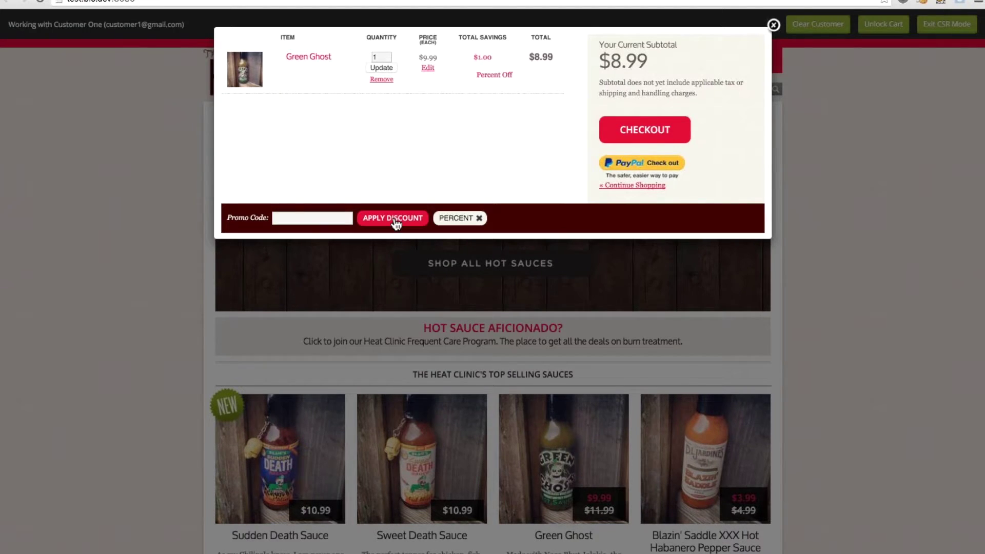